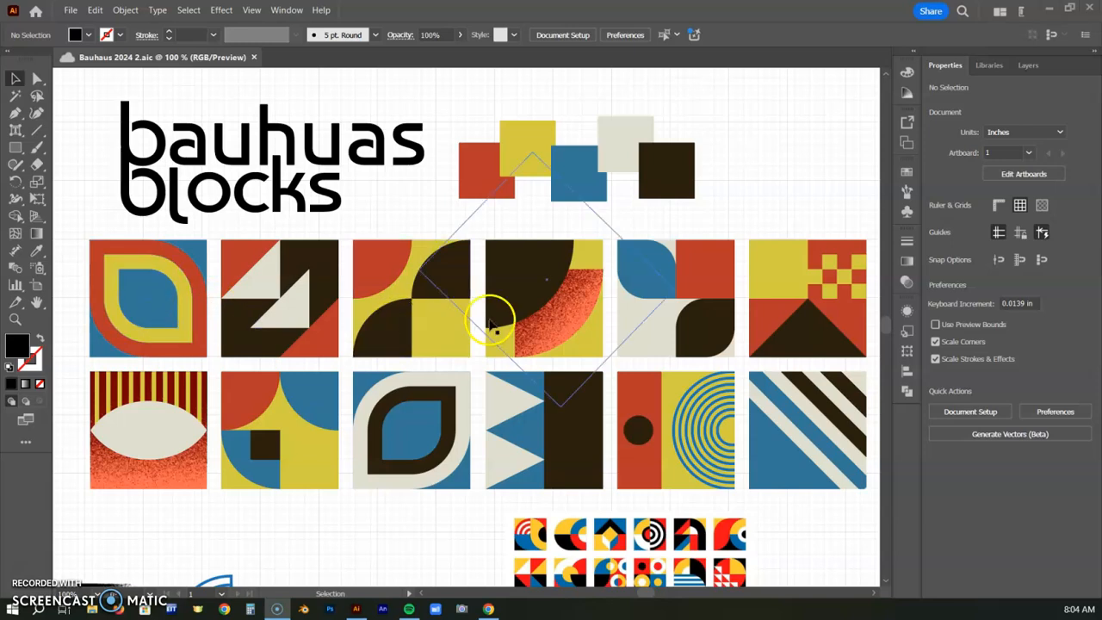
pyautogui.scroll(-2, 663, 517)
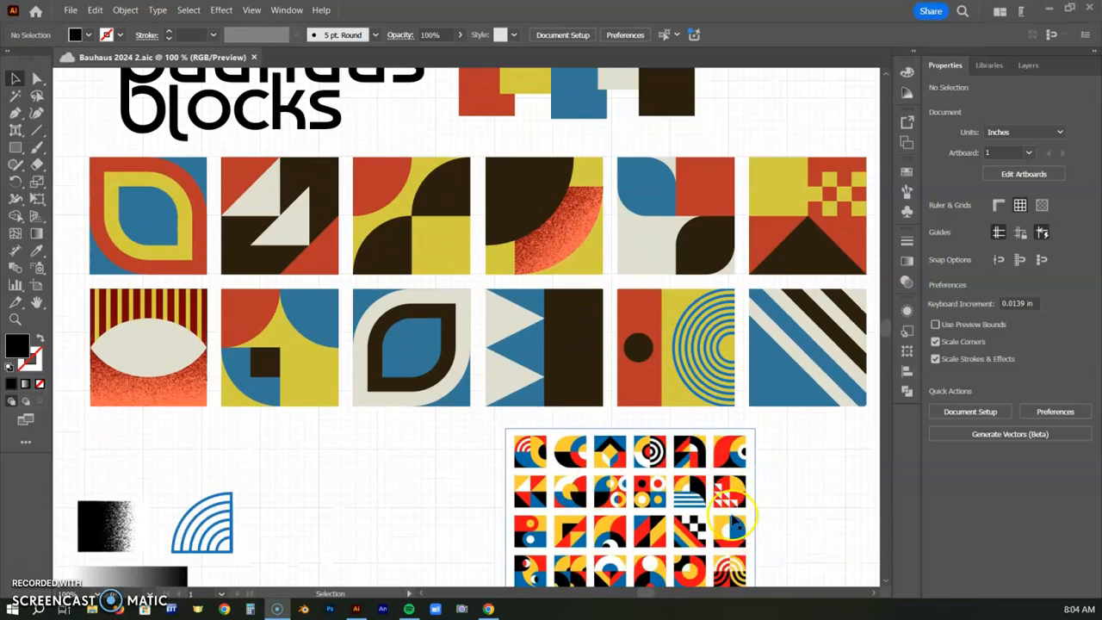
pyautogui.scroll(2, 689, 498)
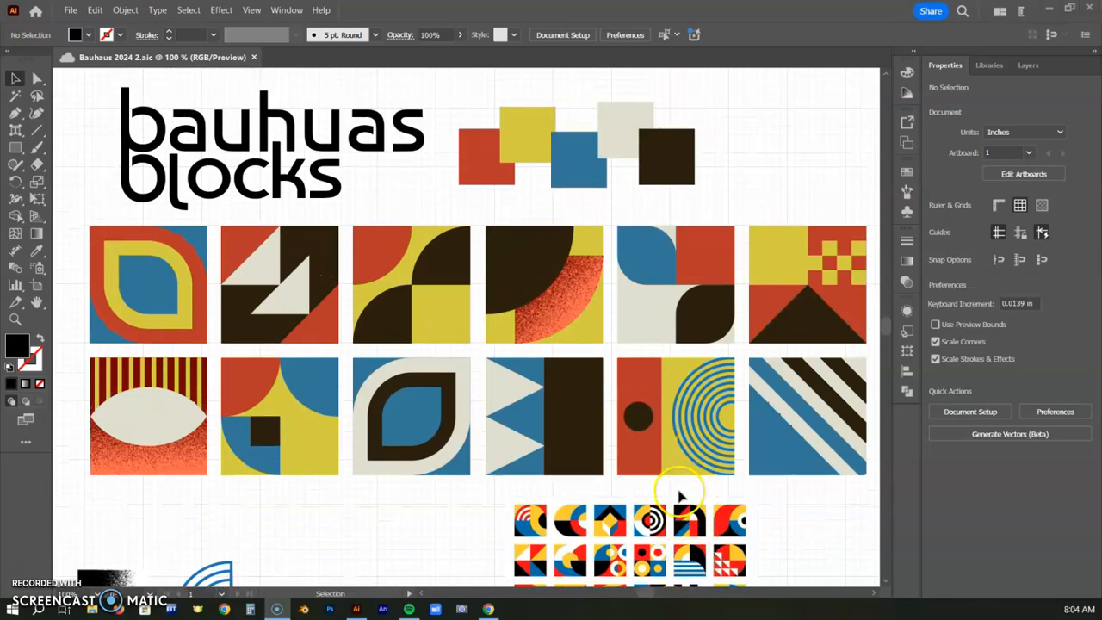
# Step: Create a new document 17 in wide and 11 in high
pyautogui.click(71, 10)
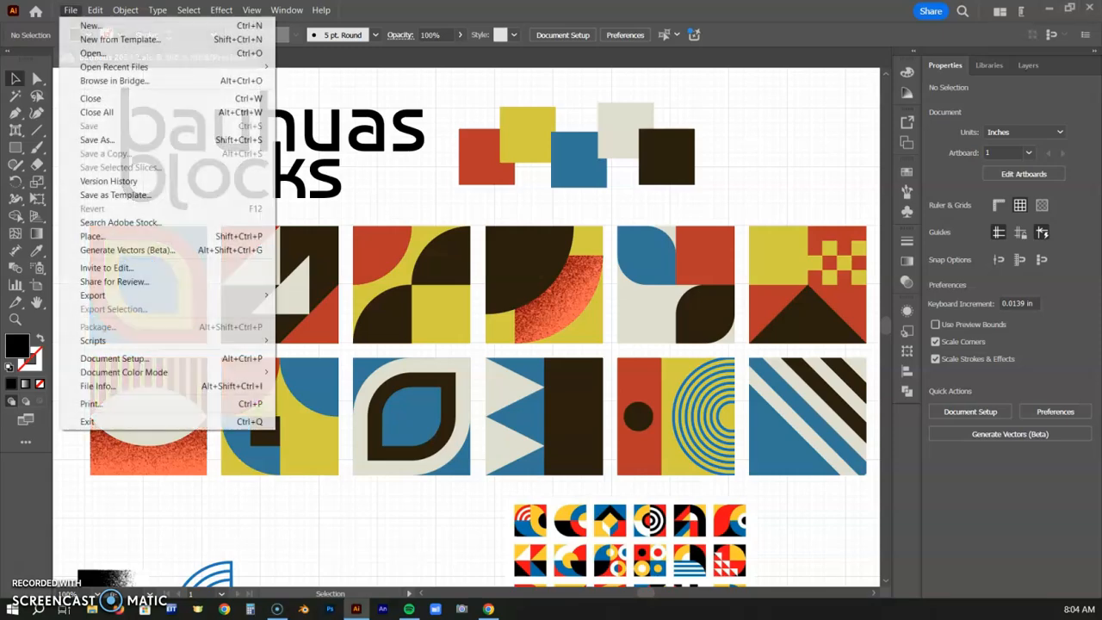
pyautogui.click(82, 25)
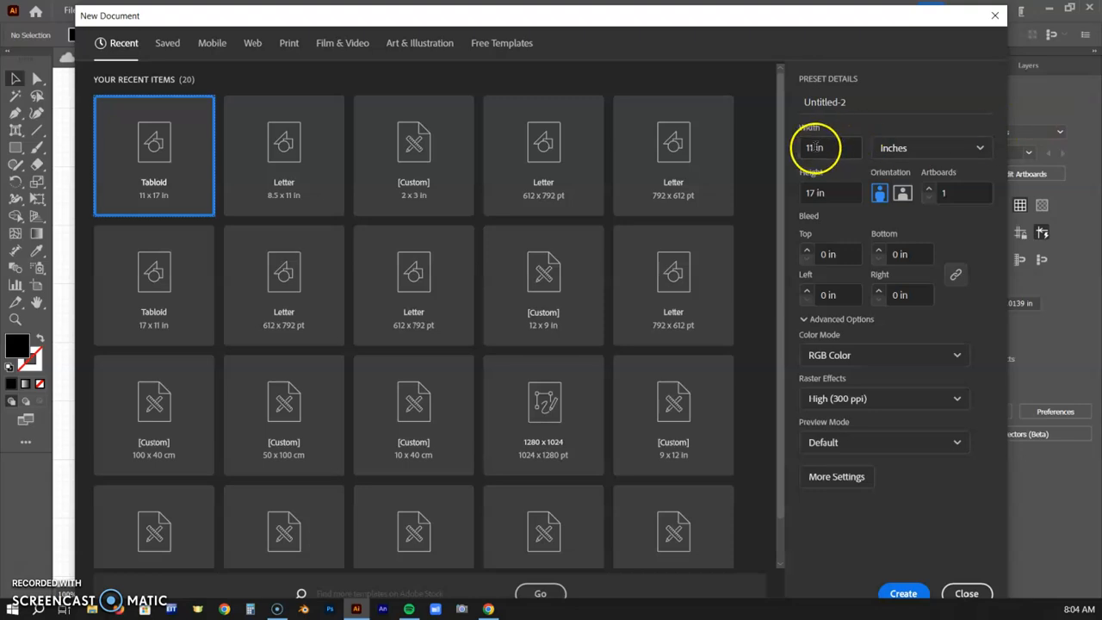
pyautogui.moveTo(832, 147); pyautogui.dragTo(788, 152)
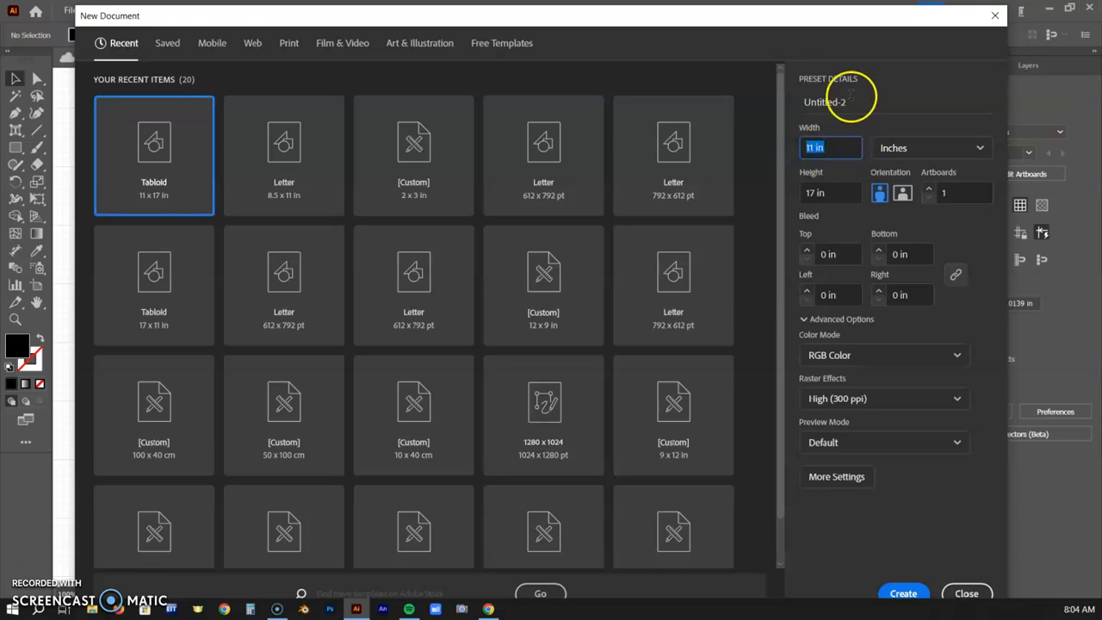
pyautogui.press('Tab')
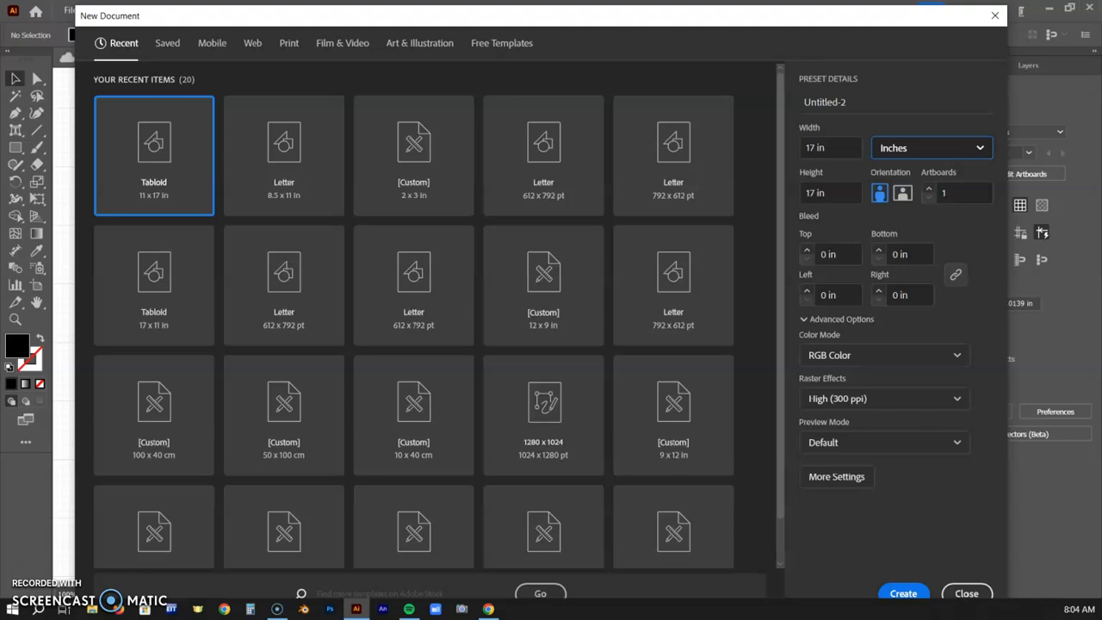
pyautogui.click(760, 202)
pyautogui.moveTo(818, 191); pyautogui.dragTo(809, 193)
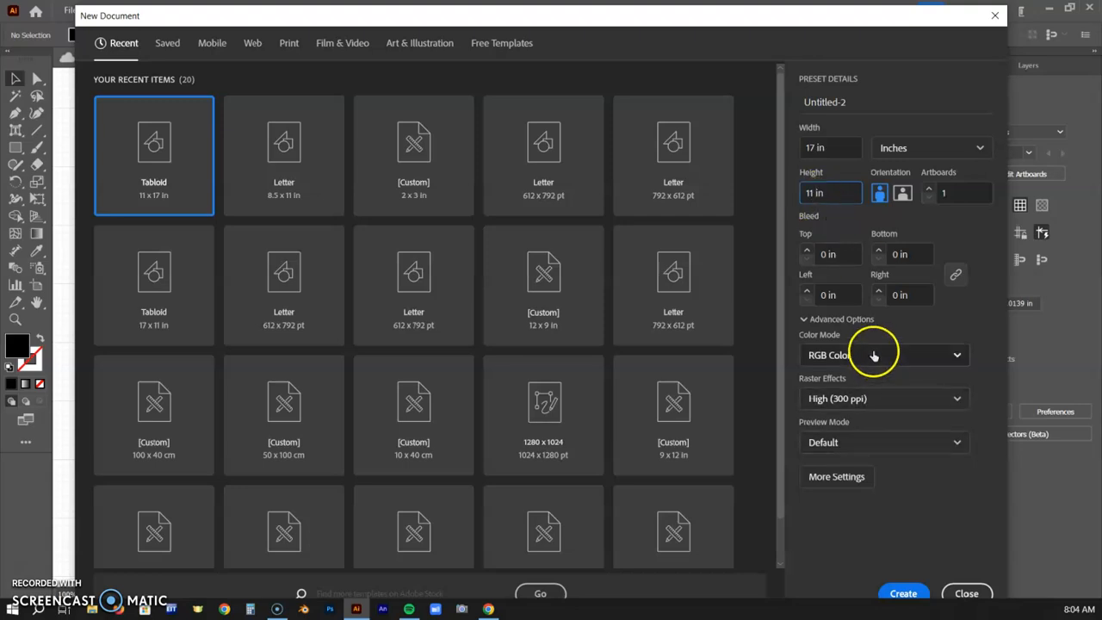
pyautogui.click(918, 593)
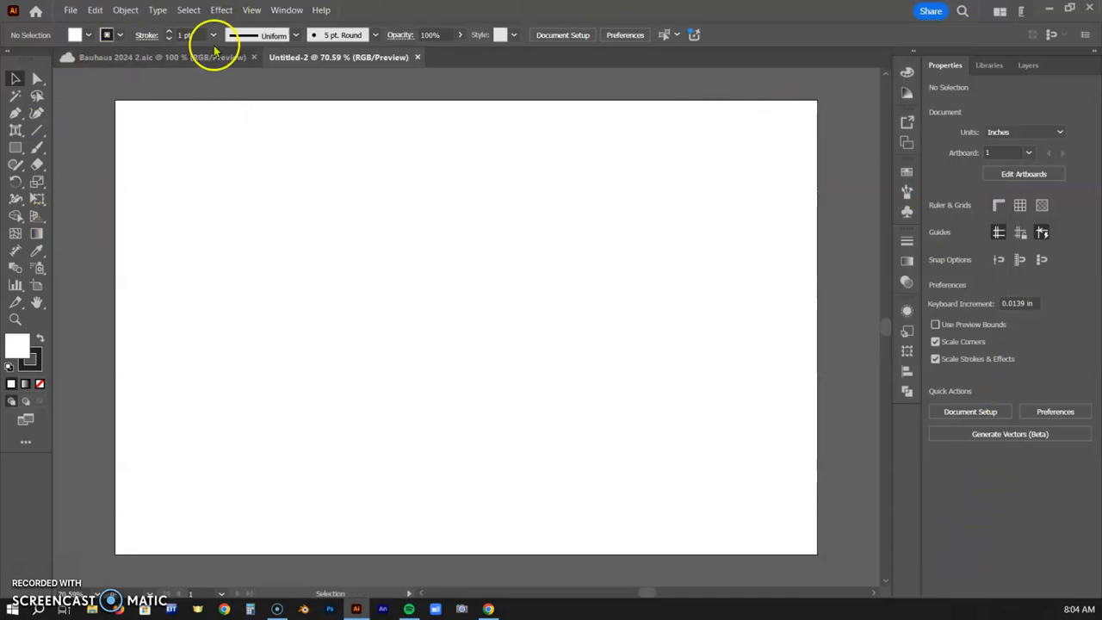
# Step: Switch to the Essentials Classic workspace and show the Control bar
pyautogui.click(286, 10)
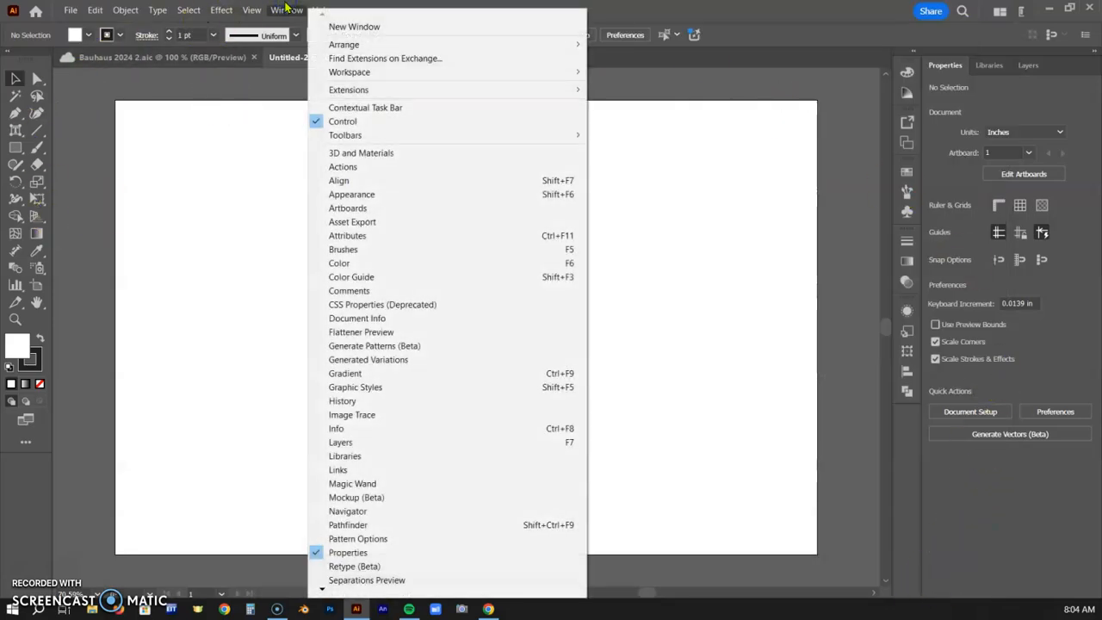
pyautogui.click(349, 74)
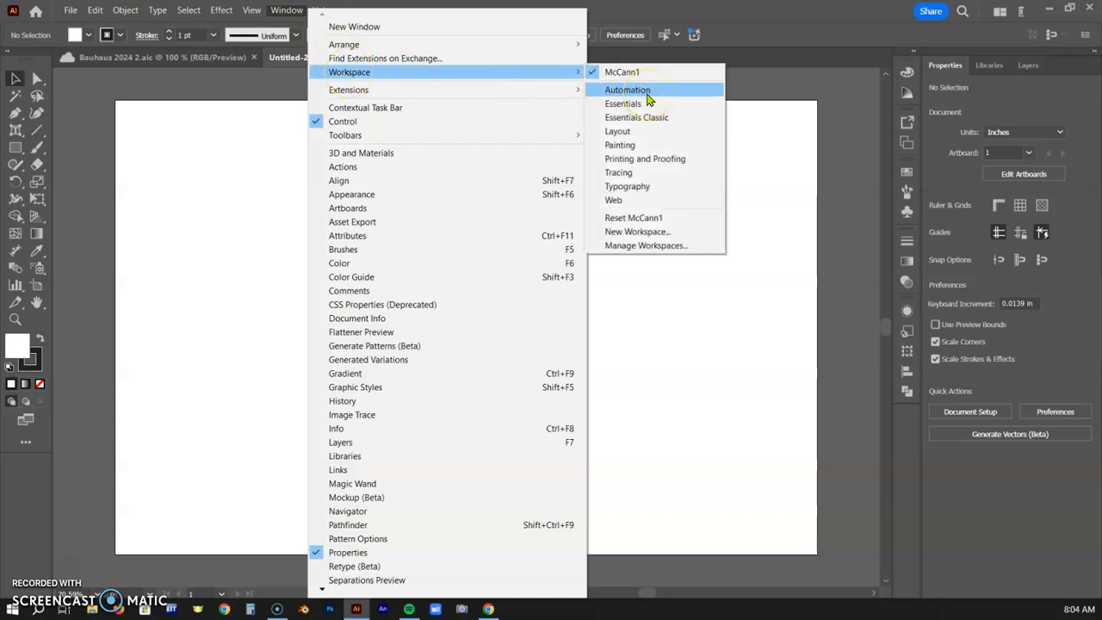
pyautogui.click(639, 123)
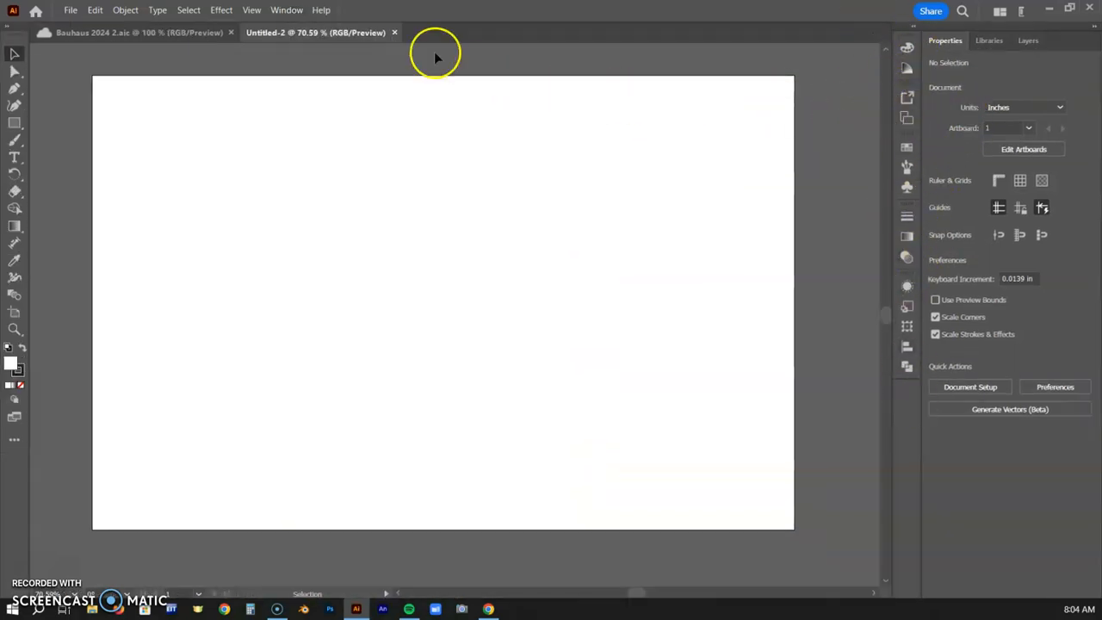
pyautogui.click(287, 10)
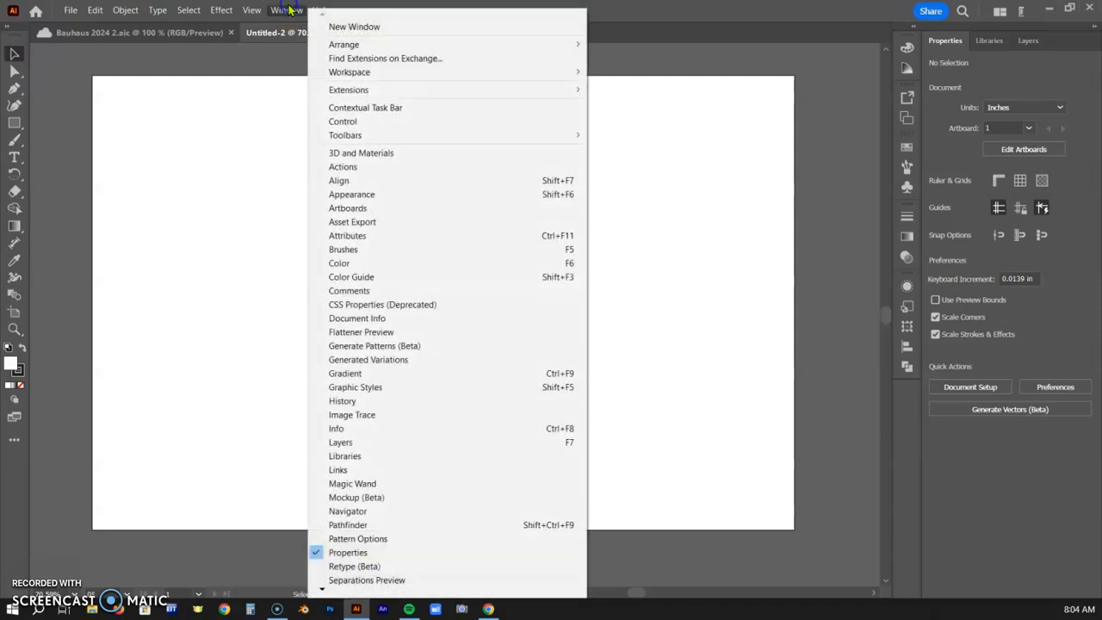
pyautogui.click(358, 123)
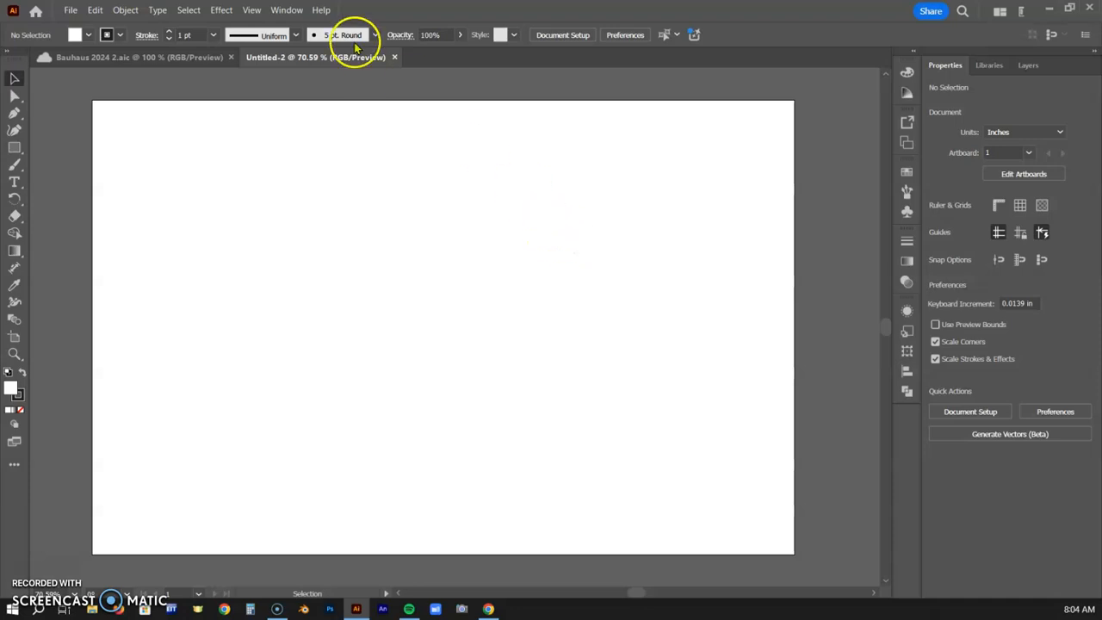
# Step: Show the document grid and turn on Snap to Grid
pyautogui.click(251, 10)
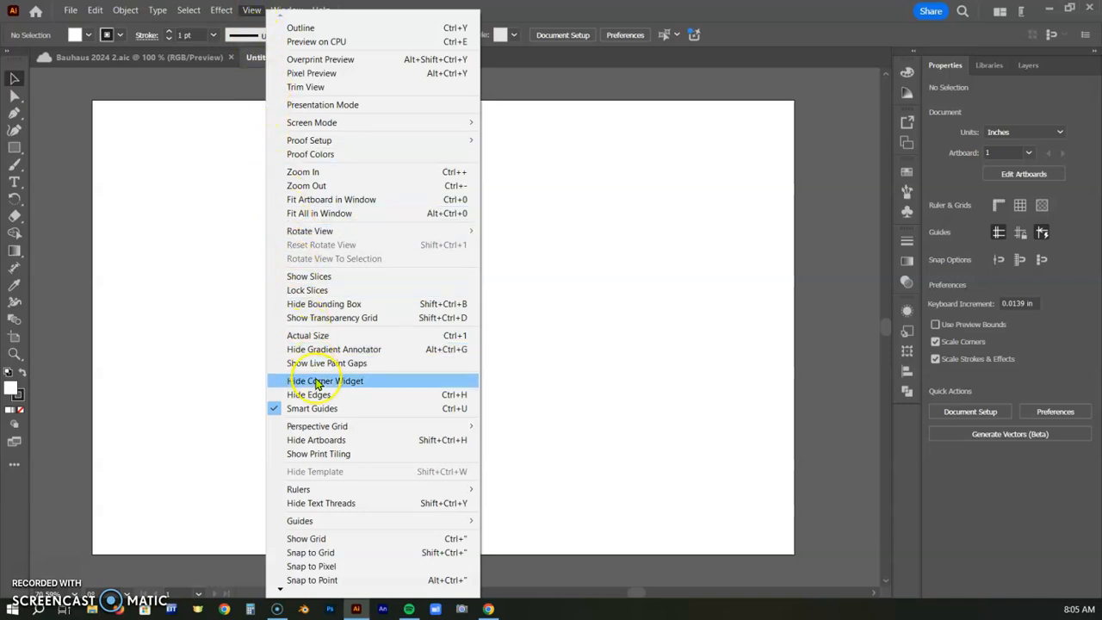
pyautogui.click(319, 538)
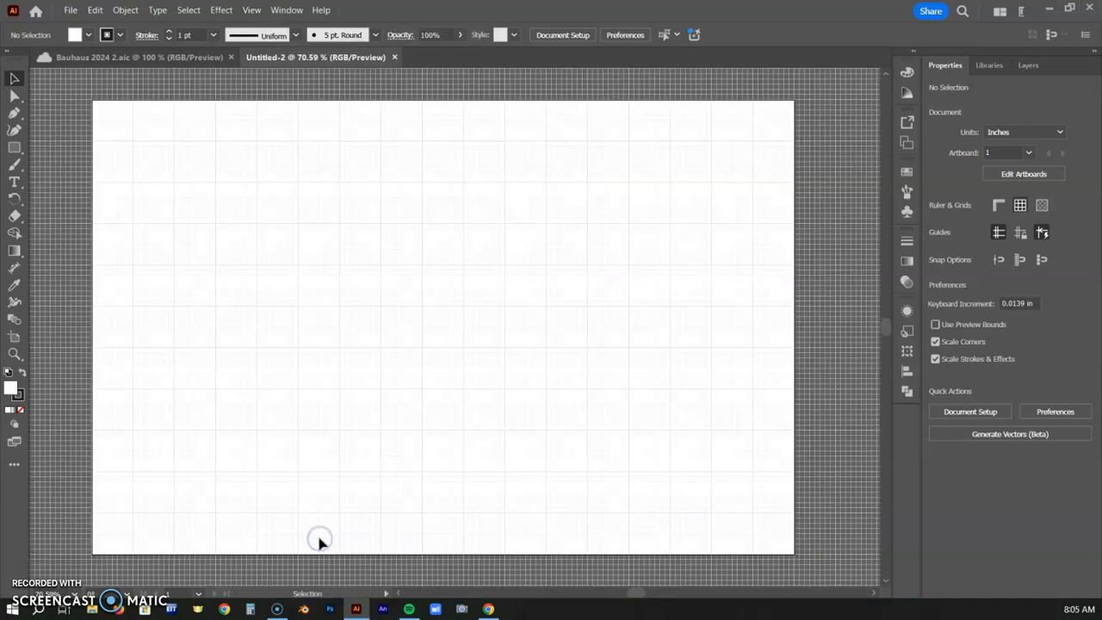
pyautogui.hotkey('ctrl', '+')
pyautogui.hotkey('ctrl', '+')
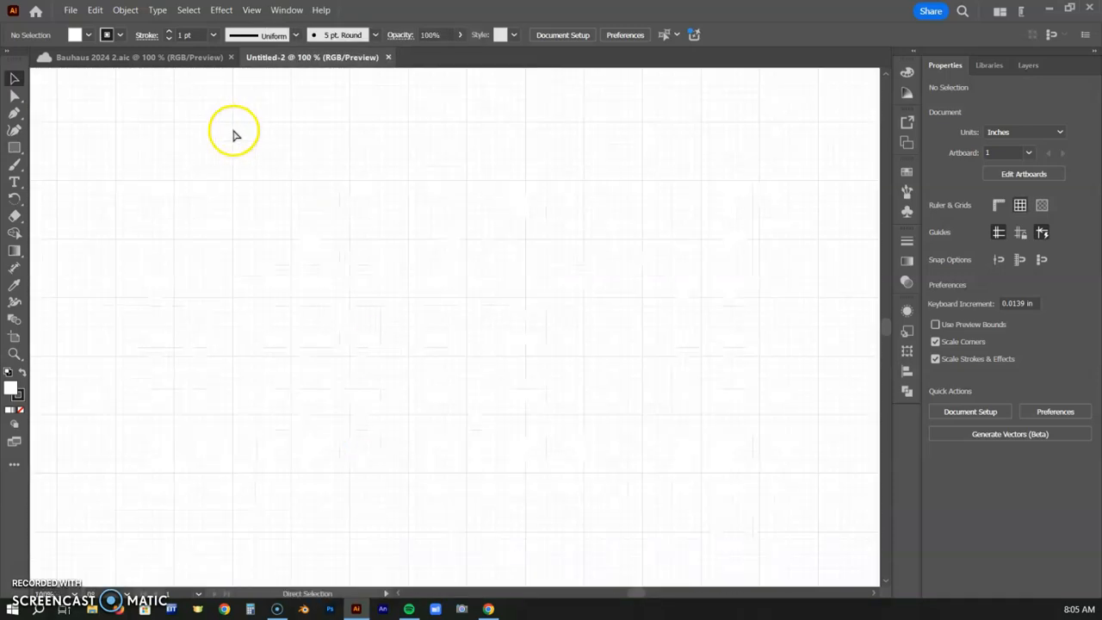
pyautogui.press('space')
pyautogui.moveTo(137, 124); pyautogui.dragTo(576, 392)
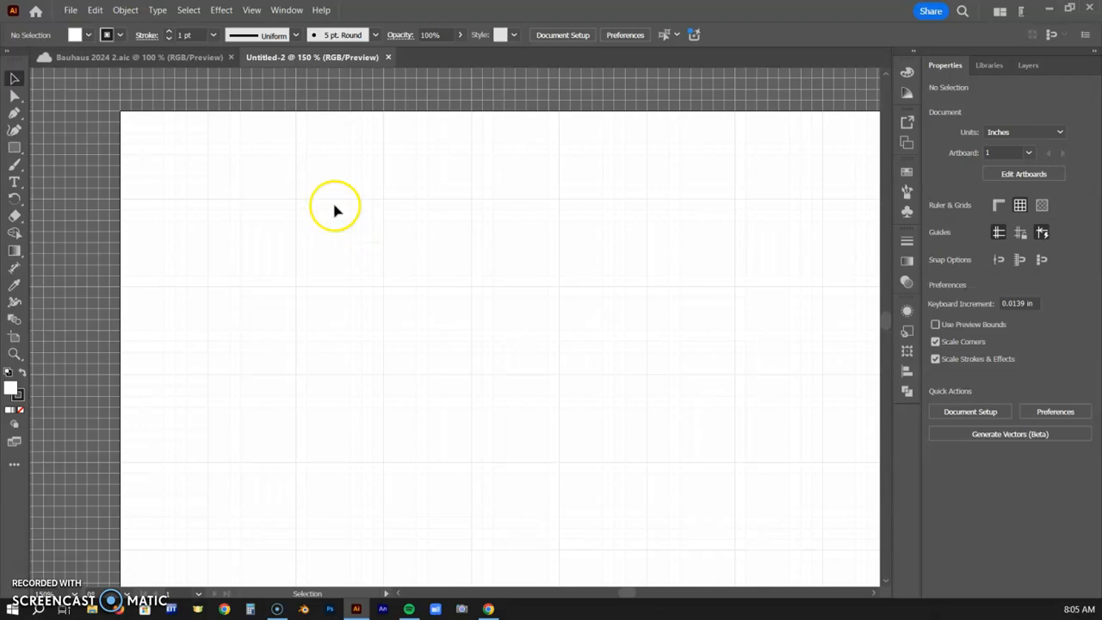
pyautogui.click(250, 9)
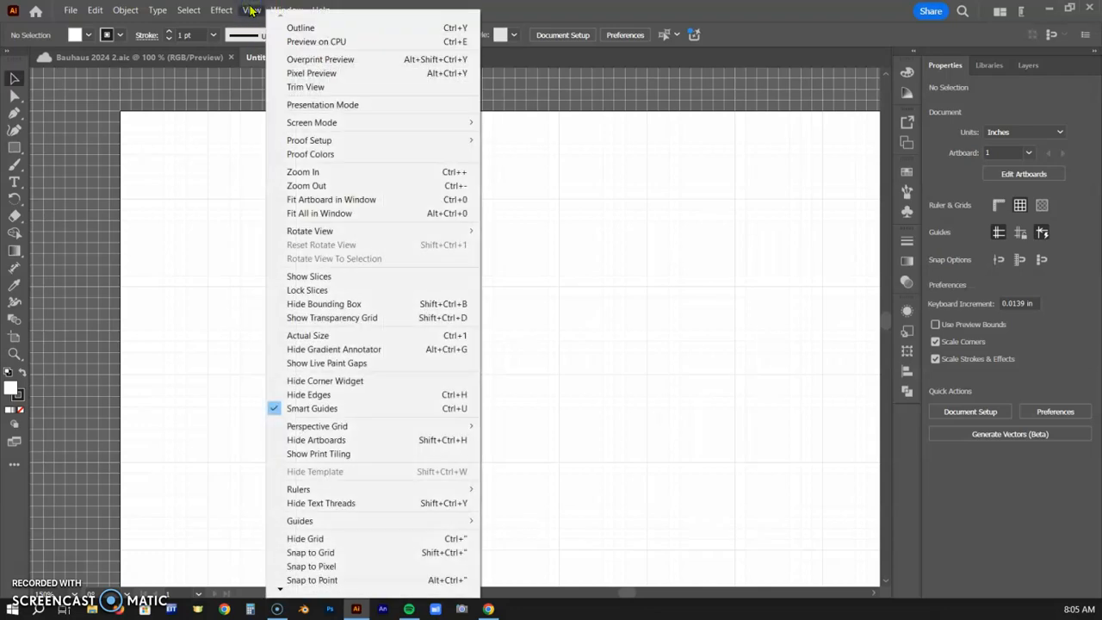
pyautogui.click(341, 555)
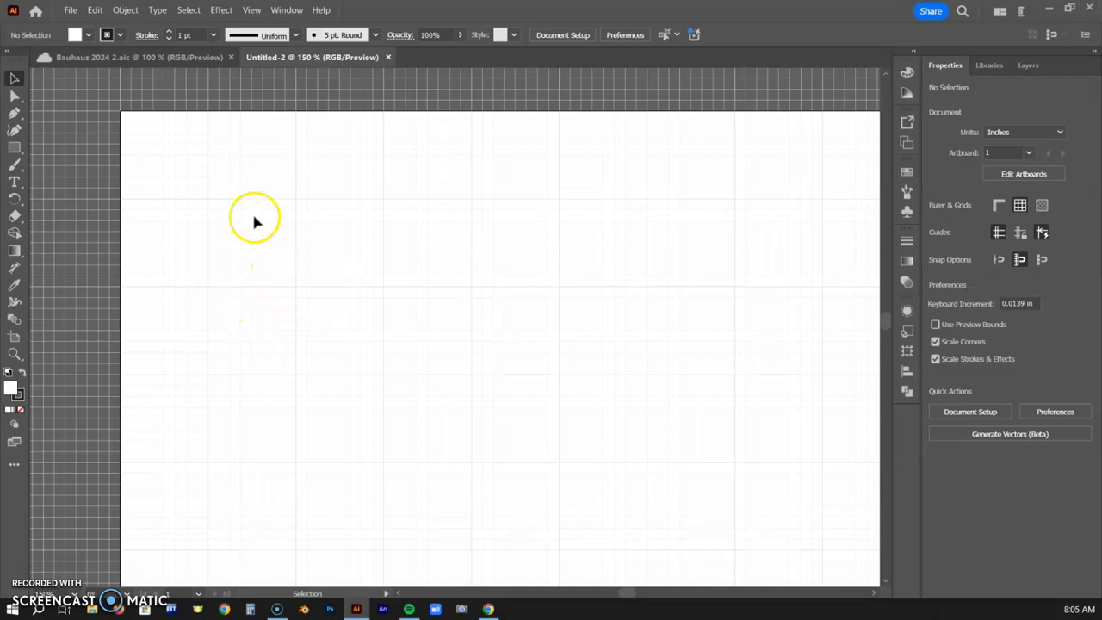
# Step: Draw a 1 × 1 in square near the artboard's upper edge and copy it sideways into a row of five with narrow, equal gaps
pyautogui.click(15, 152)
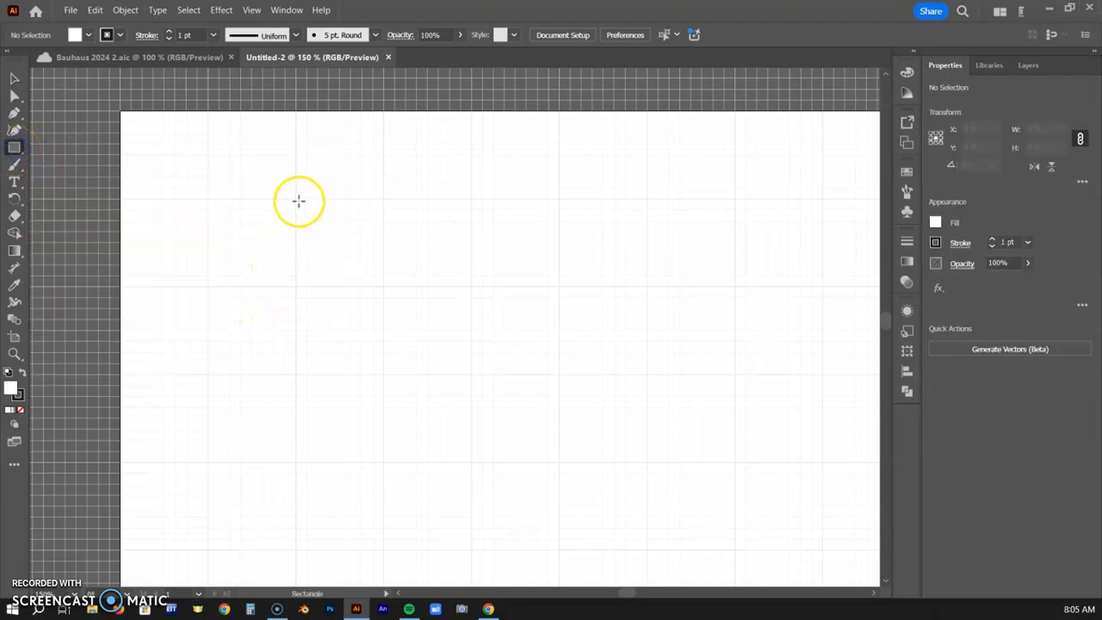
pyautogui.moveTo(297, 199); pyautogui.dragTo(385, 290)
pyautogui.click(13, 79)
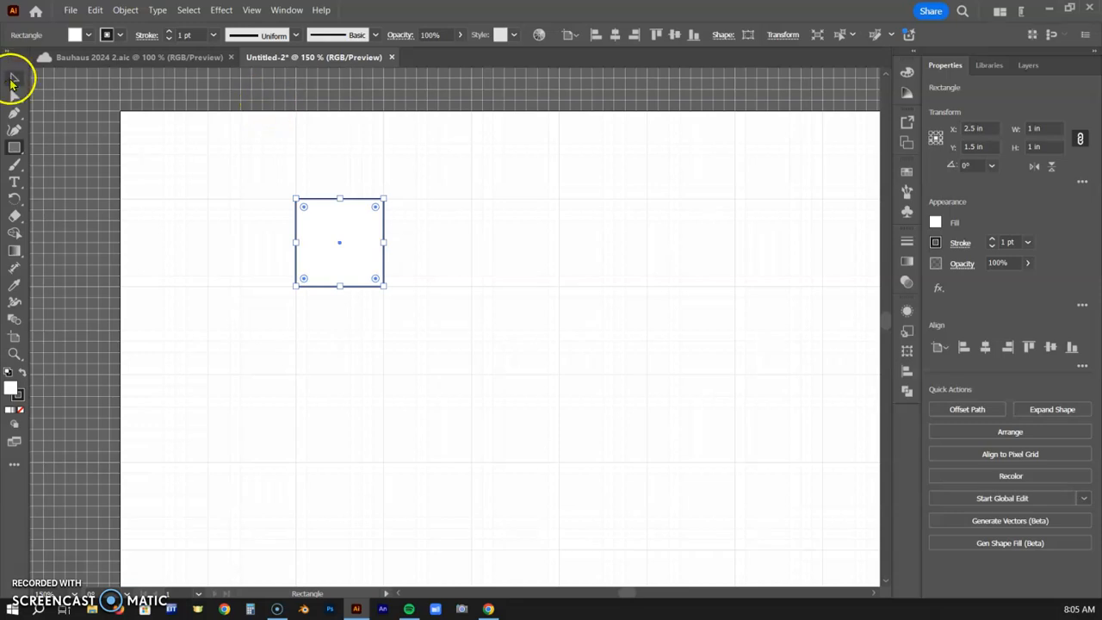
pyautogui.click(341, 245)
pyautogui.moveTo(341, 244); pyautogui.dragTo(442, 242)
pyautogui.hotkey('ctrl', 'd')
pyautogui.hotkey('ctrl', 'd')
pyautogui.hotkey('ctrl', 'd')
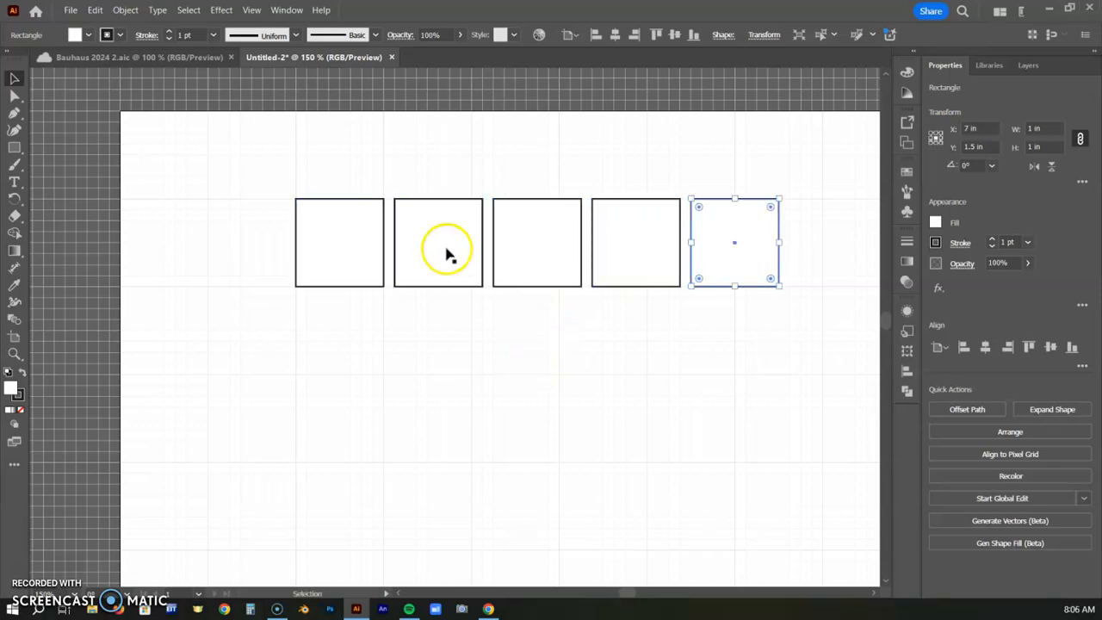
# Step: Fill the five squares in order with red, yellow, blue, off-white and dark brown, and remove their strokes
pyautogui.click(357, 241)
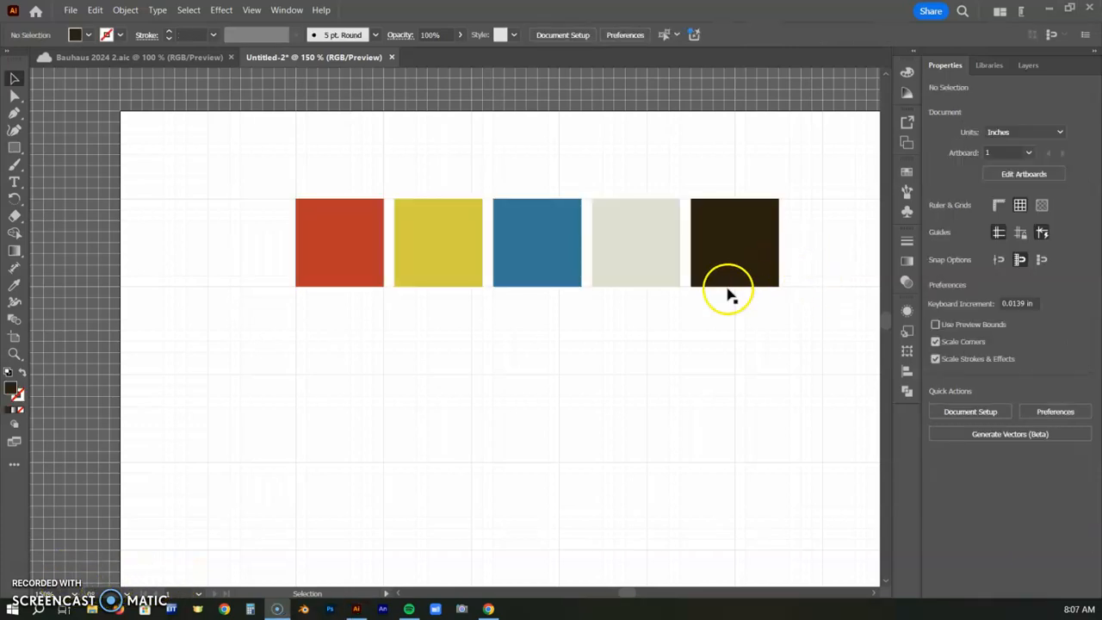
# Step: Save the colors of the five selected squares as a new swatch color group named bauhaus1
pyautogui.click(906, 171)
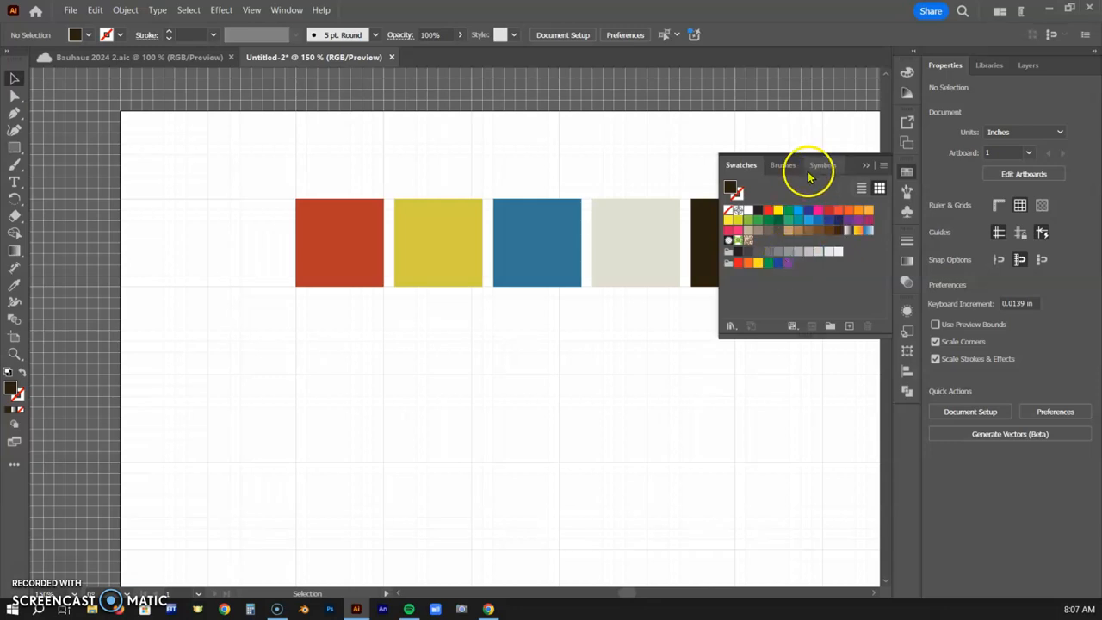
pyautogui.hscroll(3, 482, 330)
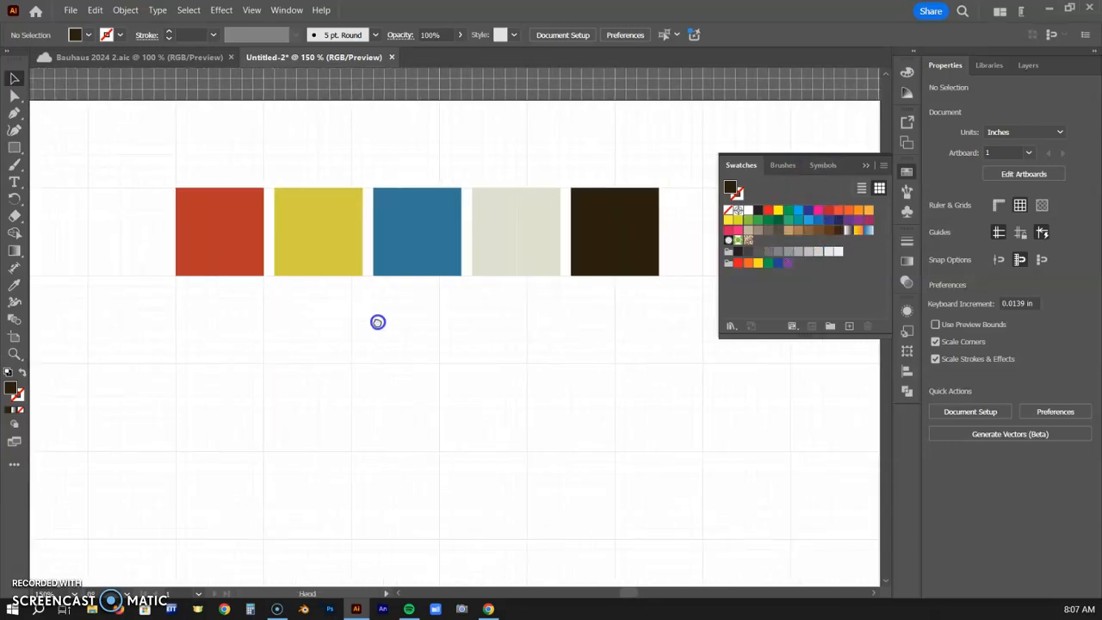
pyautogui.moveTo(88, 209); pyautogui.dragTo(529, 262)
pyautogui.moveTo(658, 295); pyautogui.dragTo(670, 299)
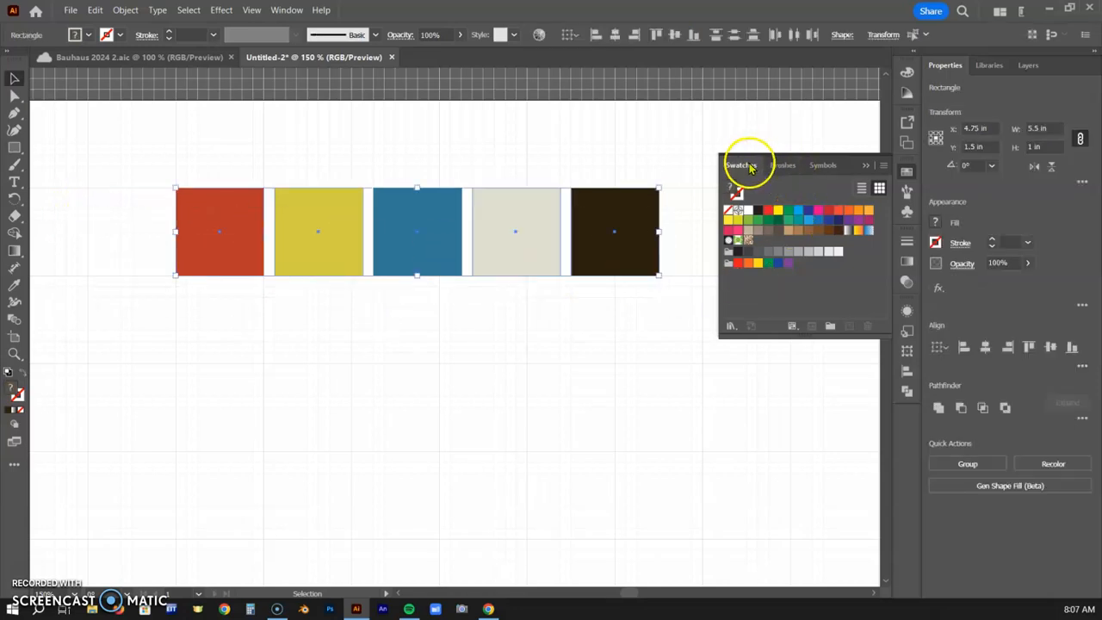
pyautogui.click(830, 328)
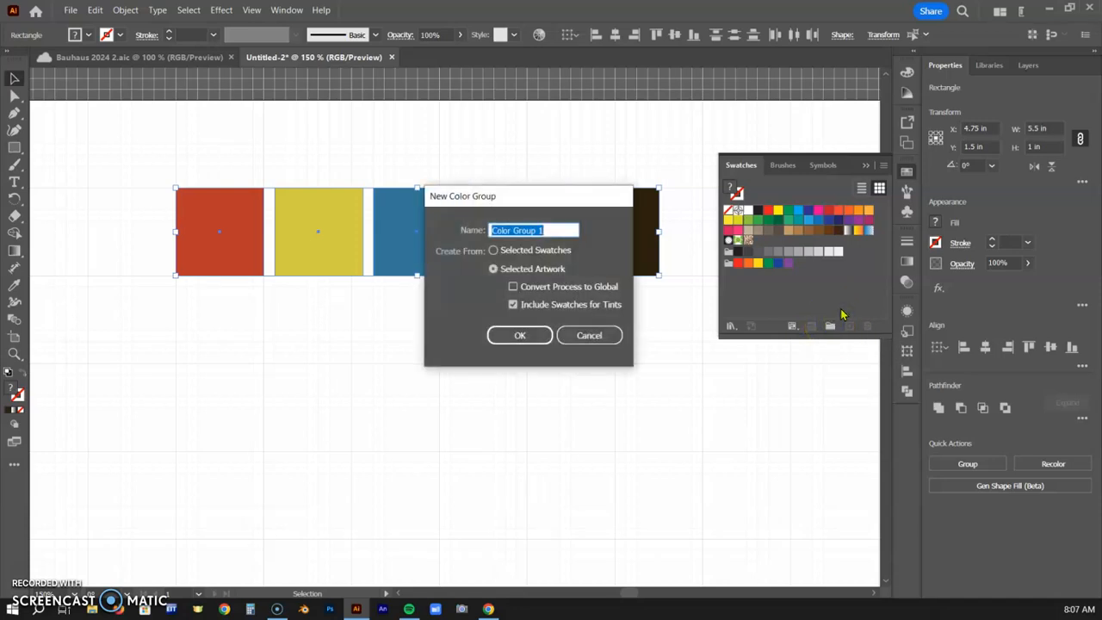
pyautogui.write('bah')
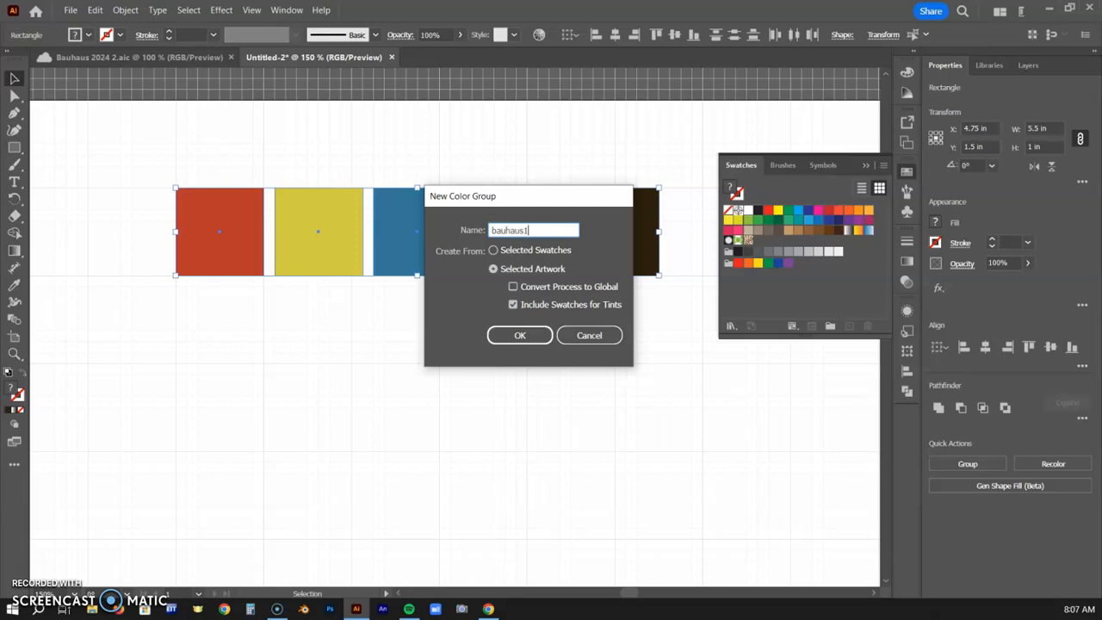
pyautogui.click(516, 336)
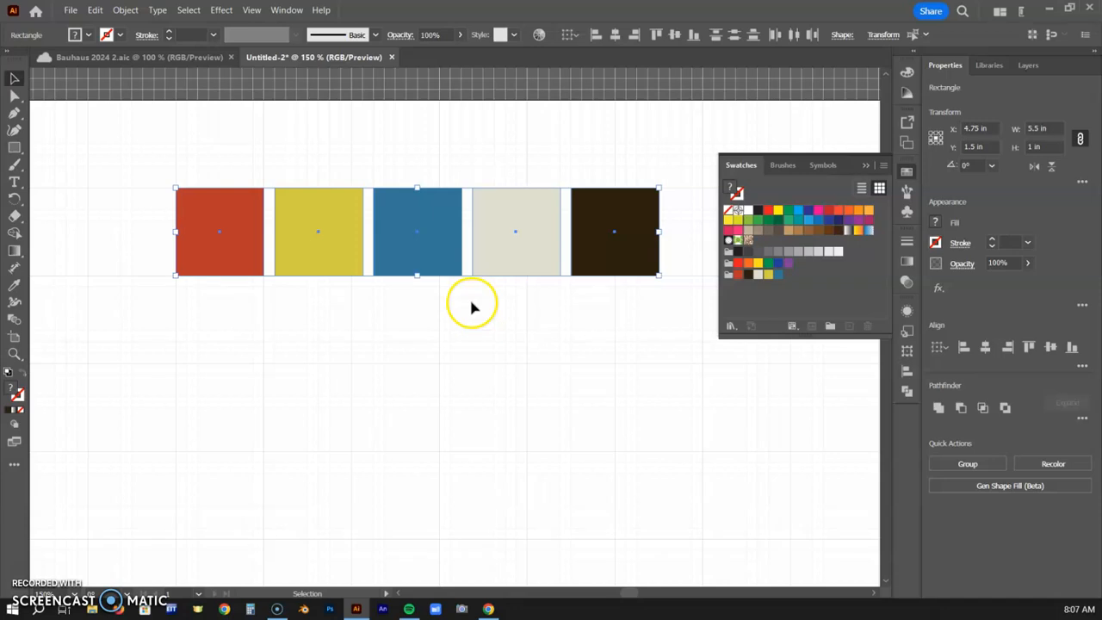
# Step: Draw a 2 × 2 in dark brown square centred at X 2 in, Y 4 in, below the row of color squares
pyautogui.hotkey('ctrl', '-')
pyautogui.moveTo(474, 408); pyautogui.dragTo(420, 209)
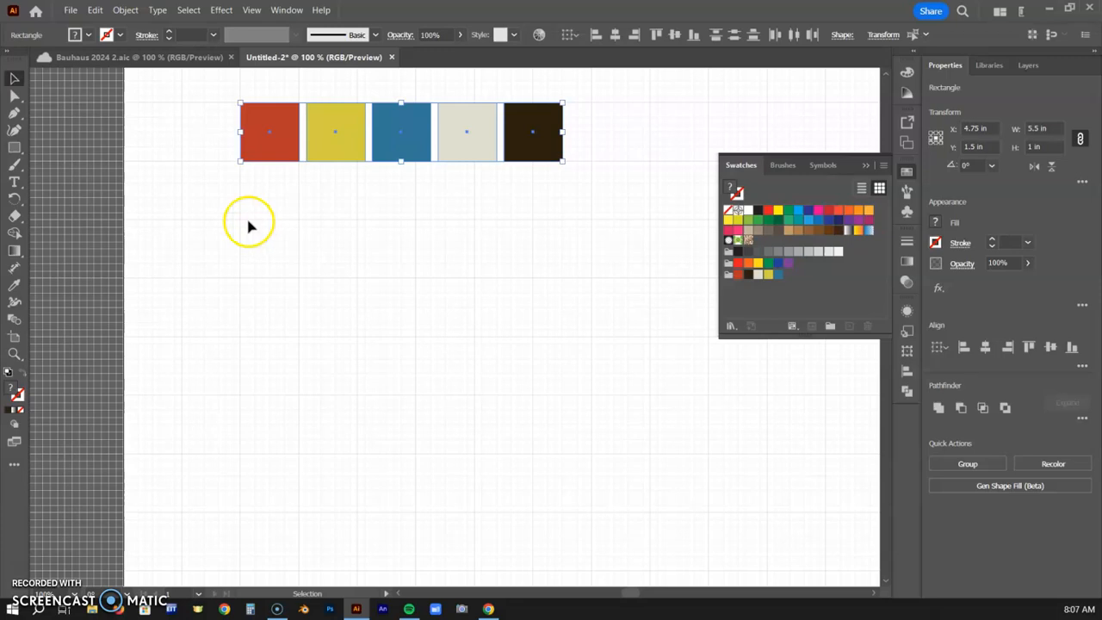
pyautogui.hotkey('ctrl', '+')
pyautogui.moveTo(253, 467); pyautogui.dragTo(253, 209)
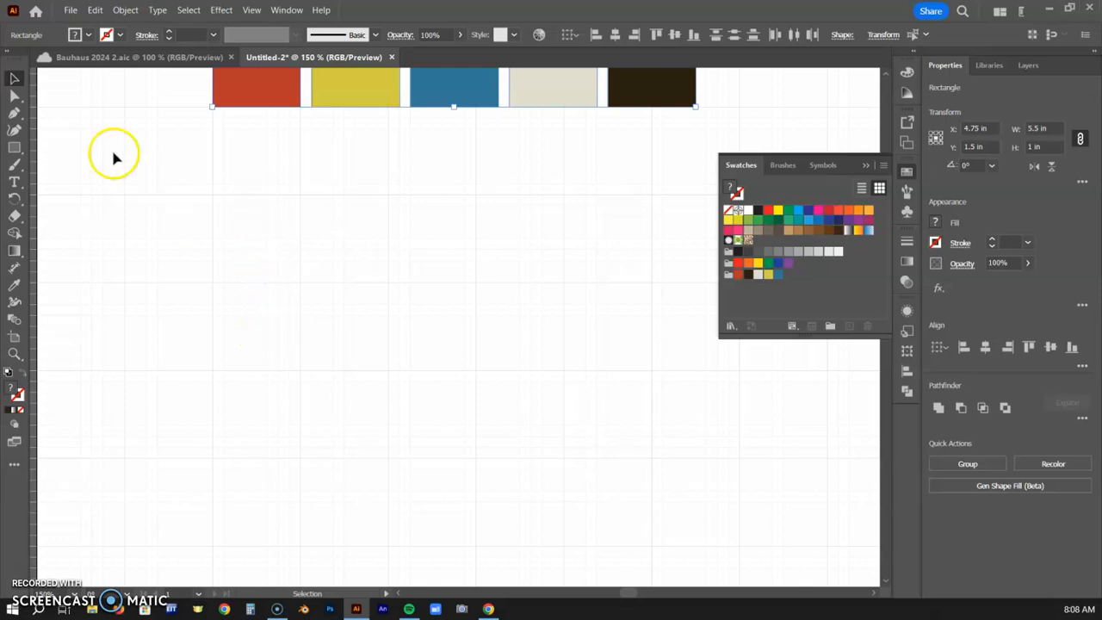
pyautogui.click(19, 148)
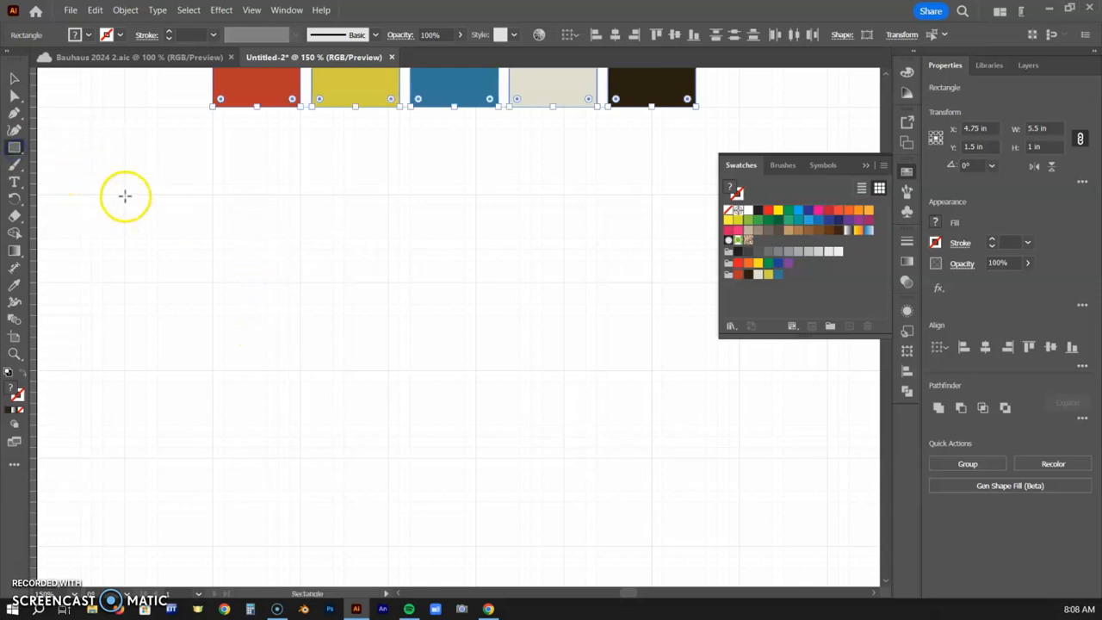
pyautogui.moveTo(125, 194); pyautogui.dragTo(296, 370)
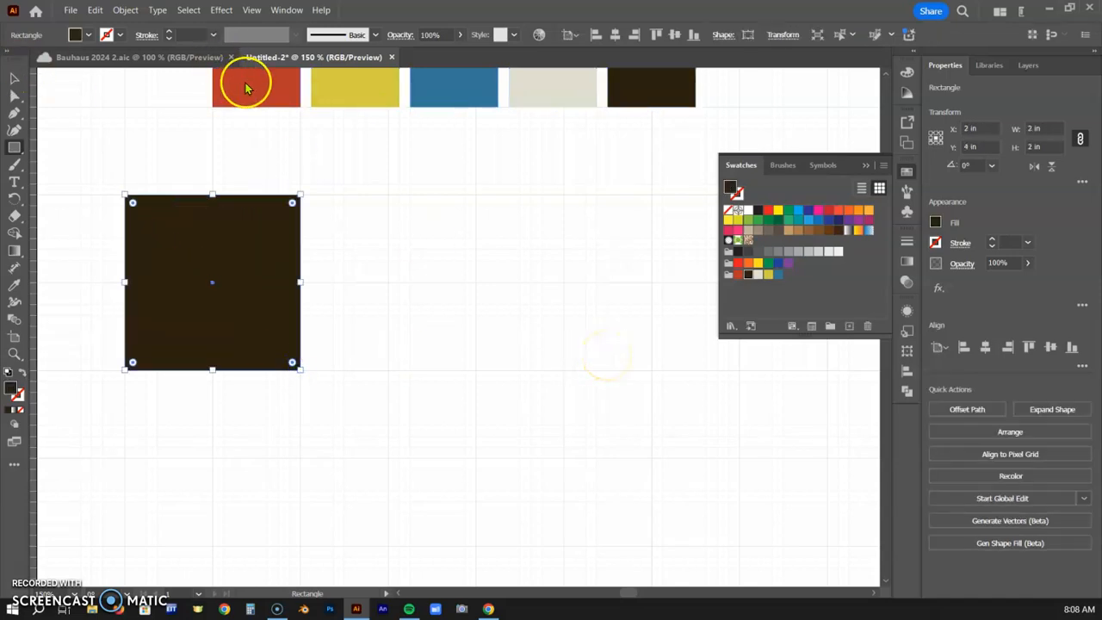
# Step: Copy the dark brown 2 × 2 in square sideways in line with the original, centring the copy at X 5 in, Y 4 in
pyautogui.click(14, 79)
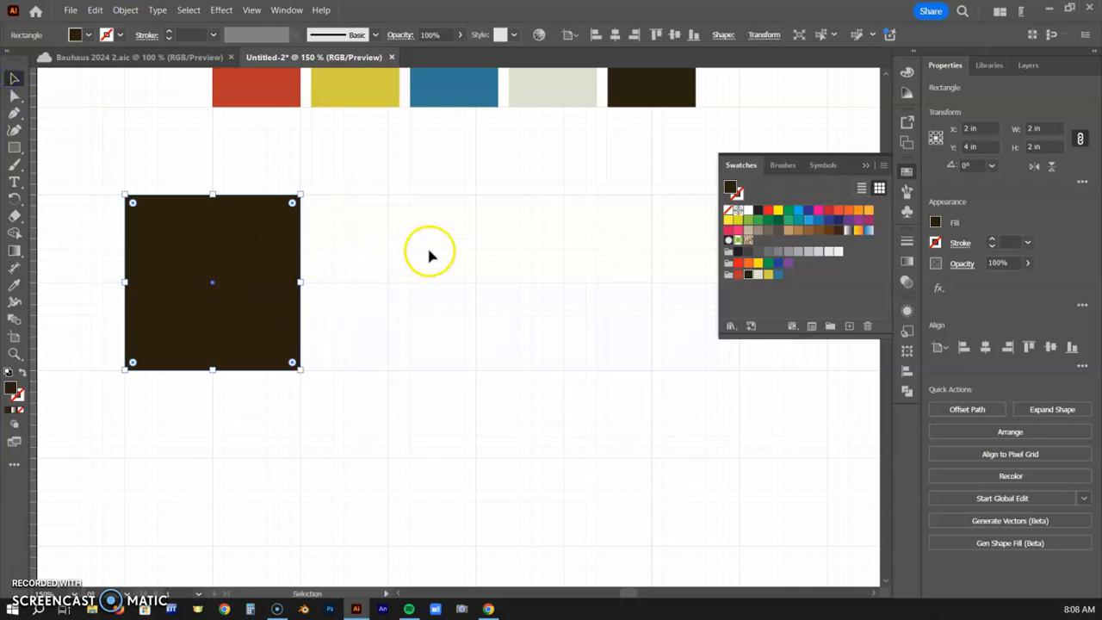
pyautogui.click(216, 283)
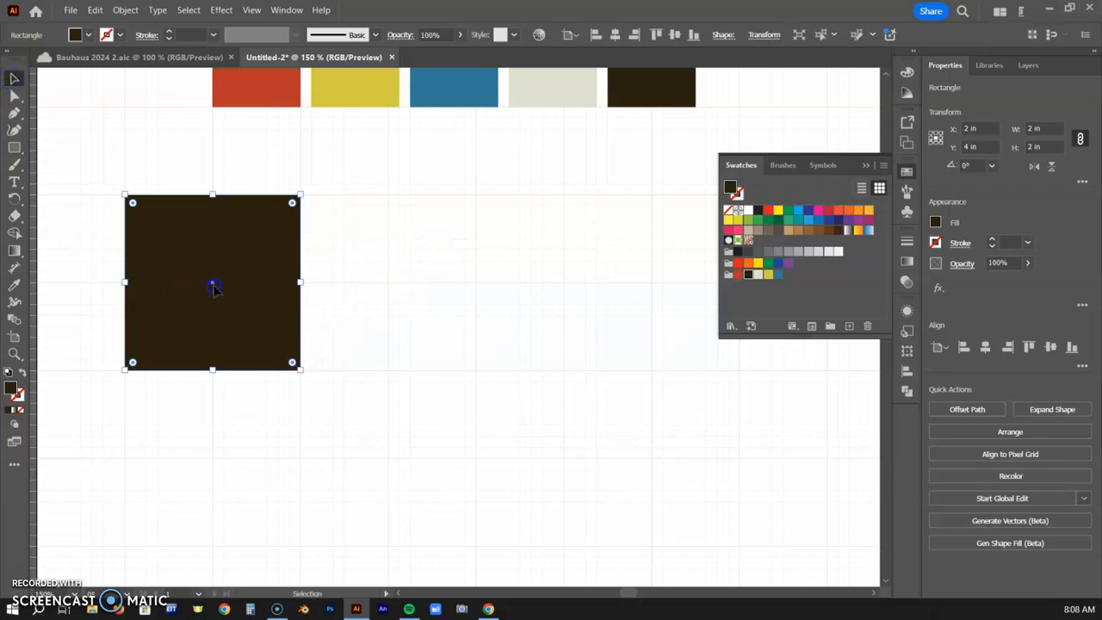
pyautogui.moveTo(215, 286); pyautogui.dragTo(415, 287)
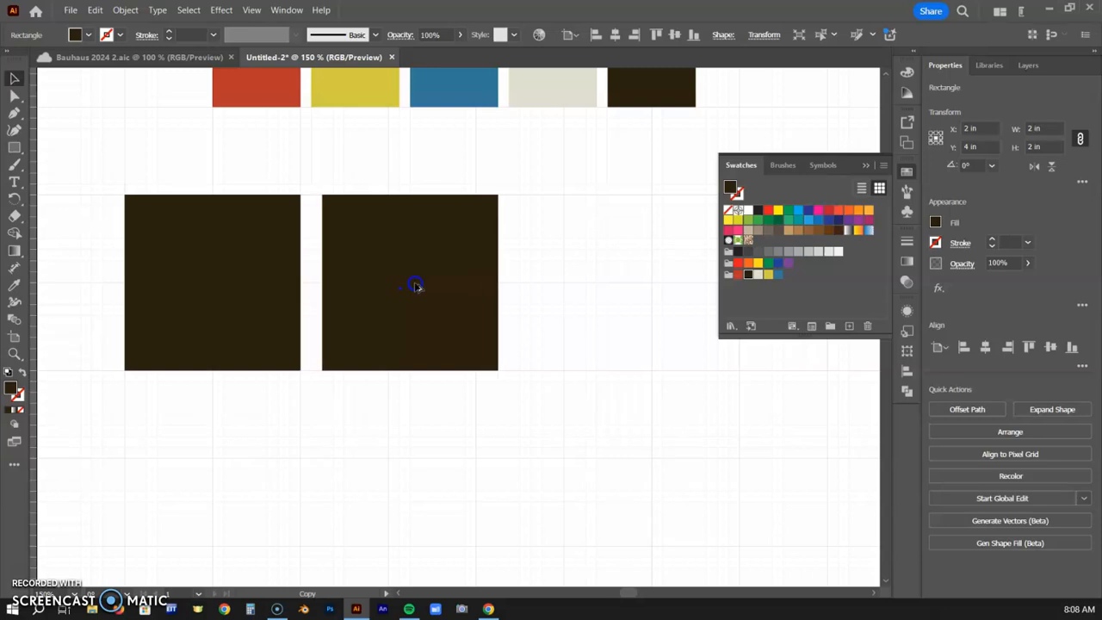
pyautogui.moveTo(415, 287); pyautogui.dragTo(475, 285)
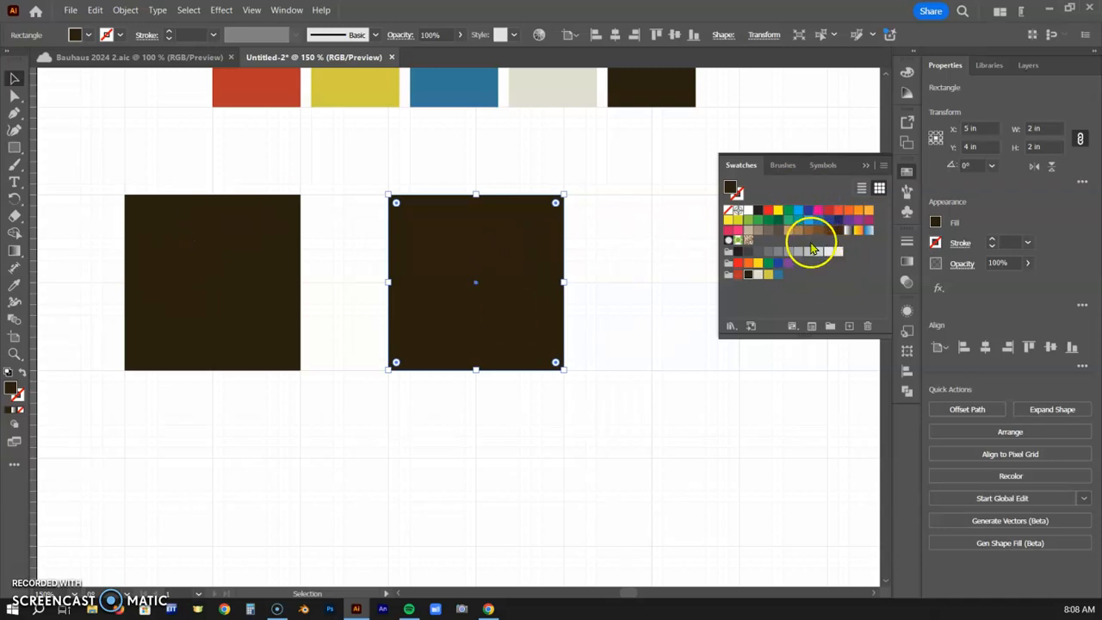
# Step: Draw a 1.75 in circle centred on the first dark brown square and fill it with the palette's red
pyautogui.moveTo(17, 150); pyautogui.dragTo(47, 164)
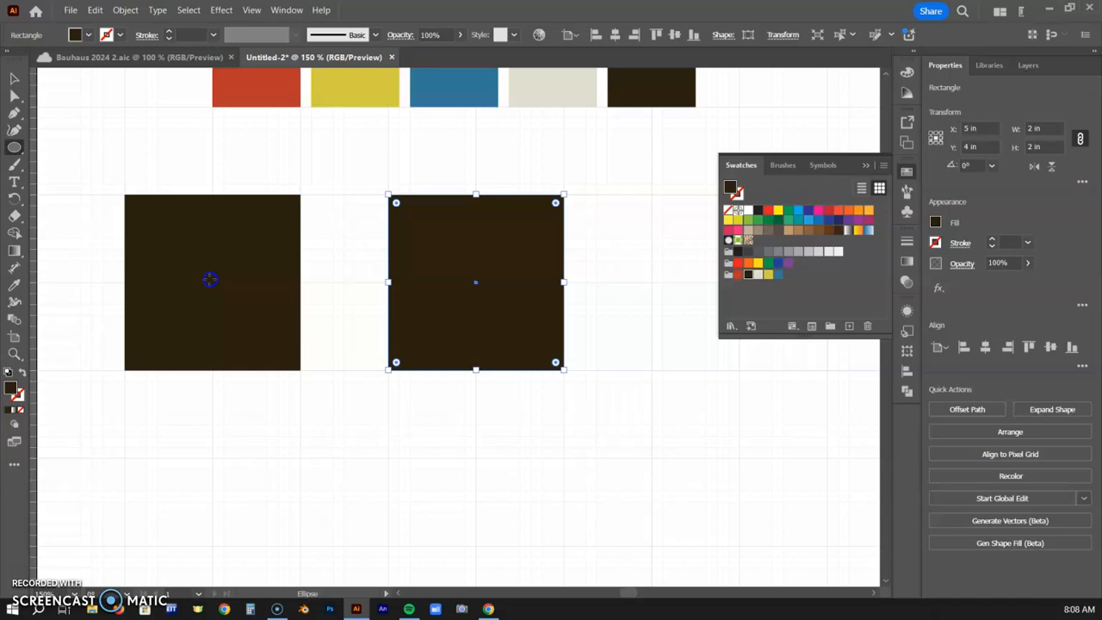
pyautogui.moveTo(235, 312)
pyautogui.mouseDown()
pyautogui.moveTo(293, 360)
pyautogui.moveTo(261, 322)
pyautogui.moveTo(284, 346)
pyautogui.mouseUp()
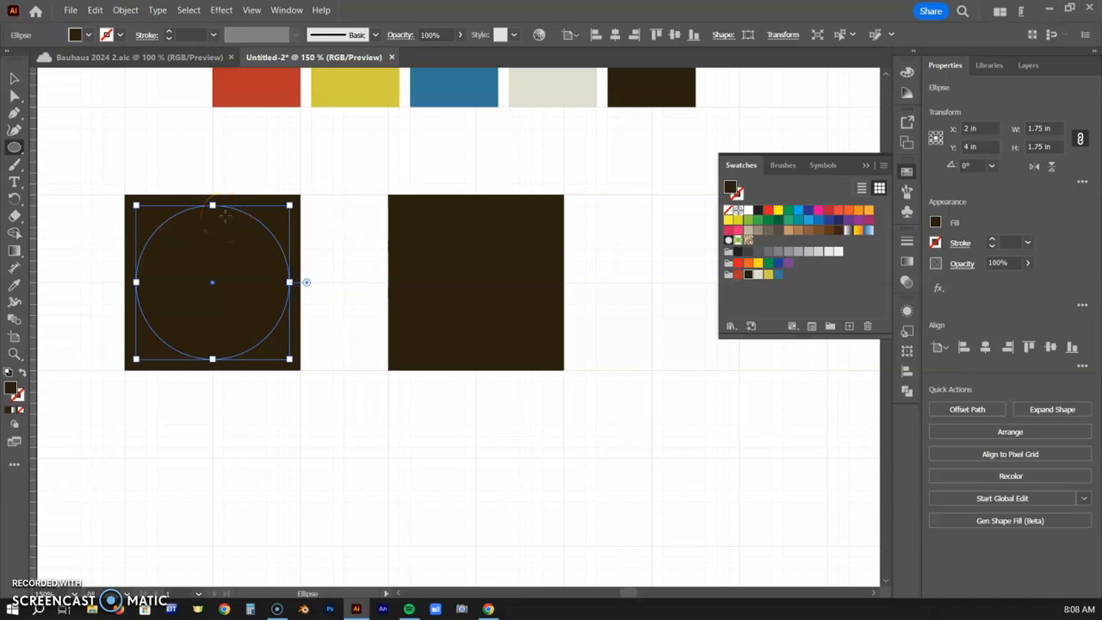
pyautogui.press('i')
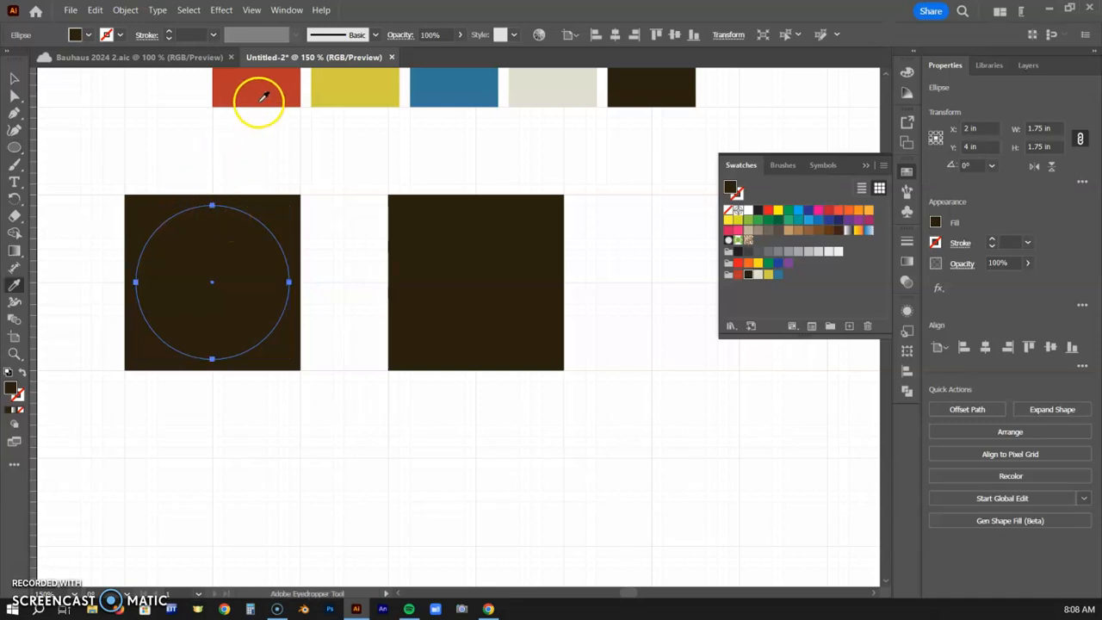
pyautogui.click(268, 81)
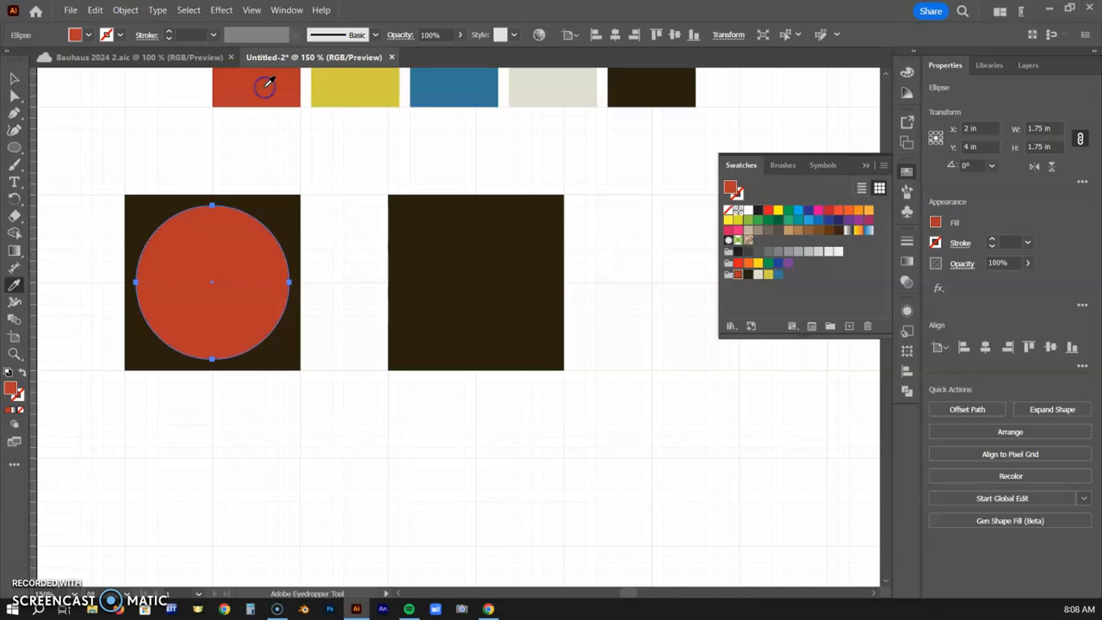
pyautogui.click(14, 80)
pyautogui.click(259, 289)
pyautogui.click(508, 451)
pyautogui.click(504, 435)
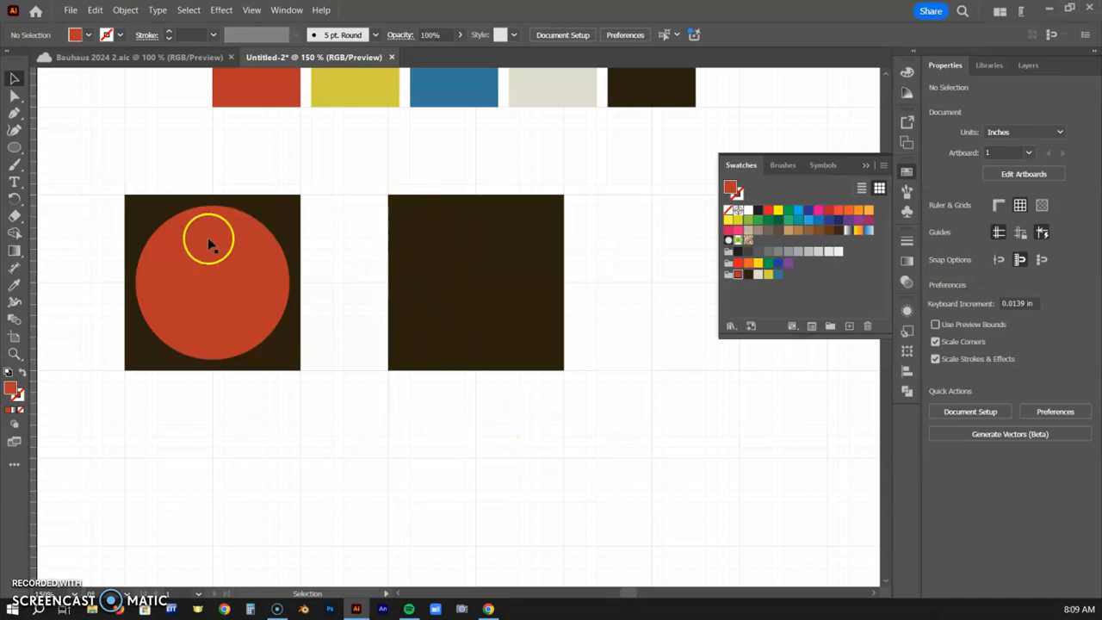
# Step: Draw a 2 × 2 in red square from the centre of the second dark brown square so that it covers it exactly
pyautogui.click(14, 147)
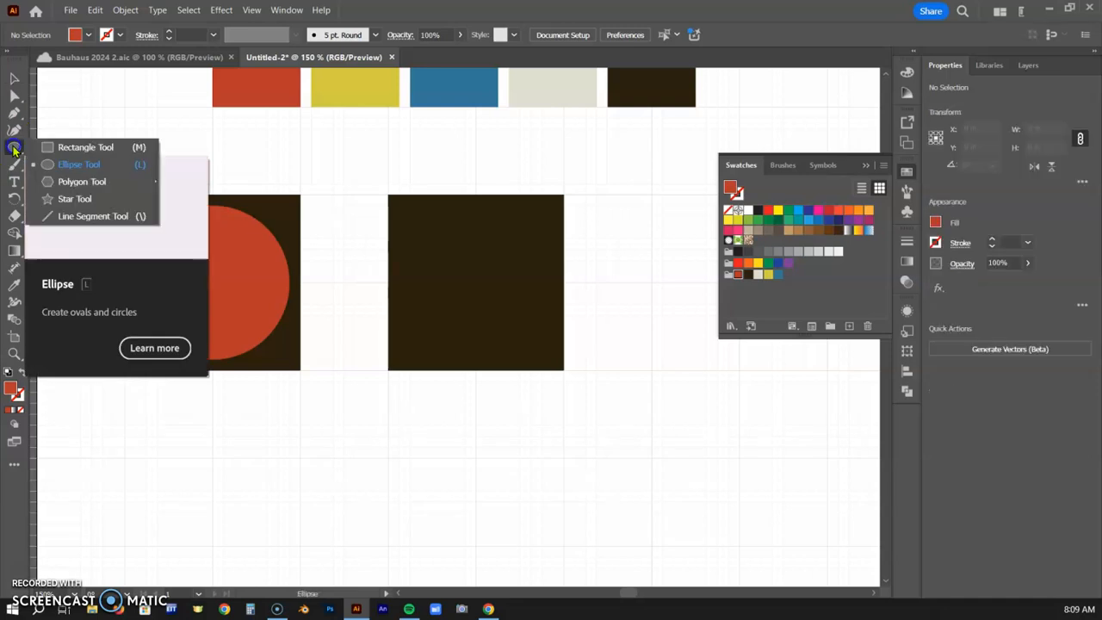
pyautogui.click(56, 148)
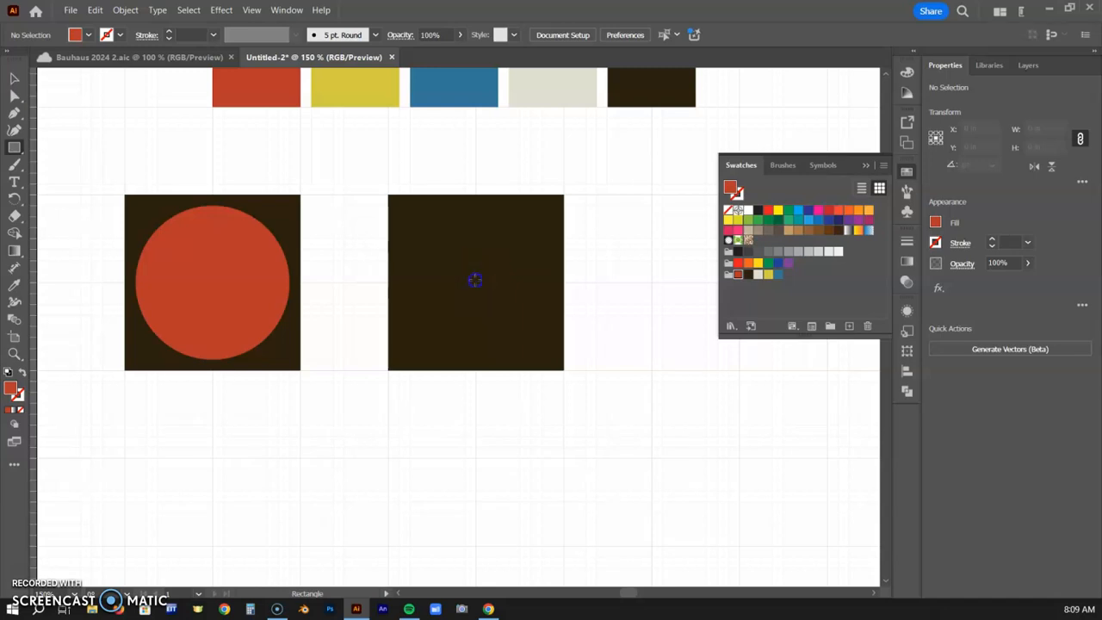
pyautogui.moveTo(486, 296); pyautogui.dragTo(552, 369)
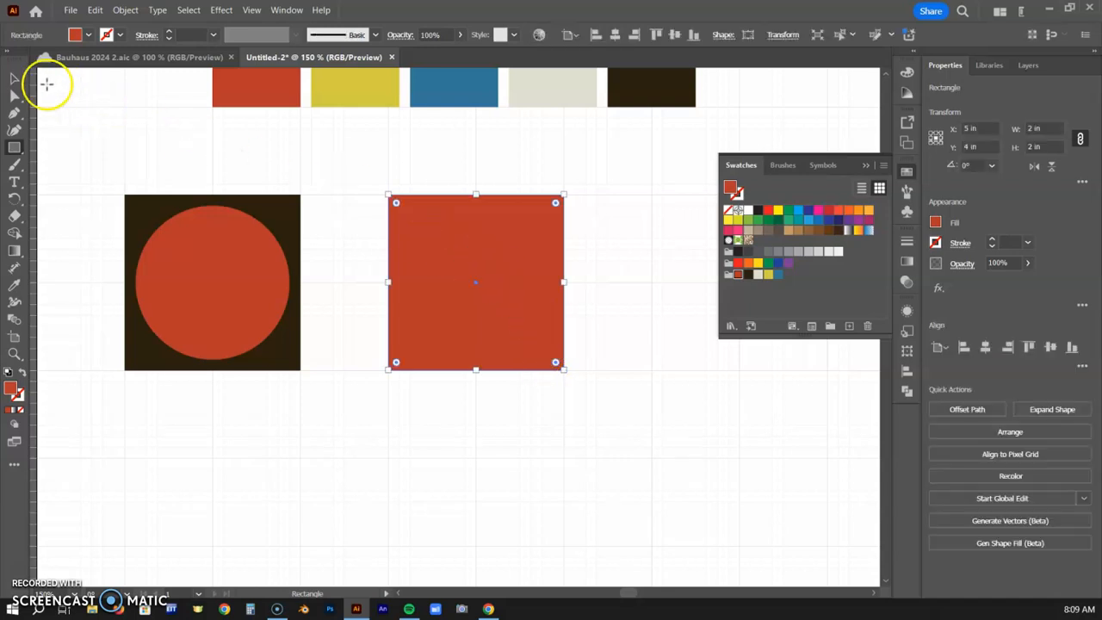
# Step: Round the red square's upper-right and lower-left corners together to a 1.25 in radius, forming a leaf shape
pyautogui.click(14, 80)
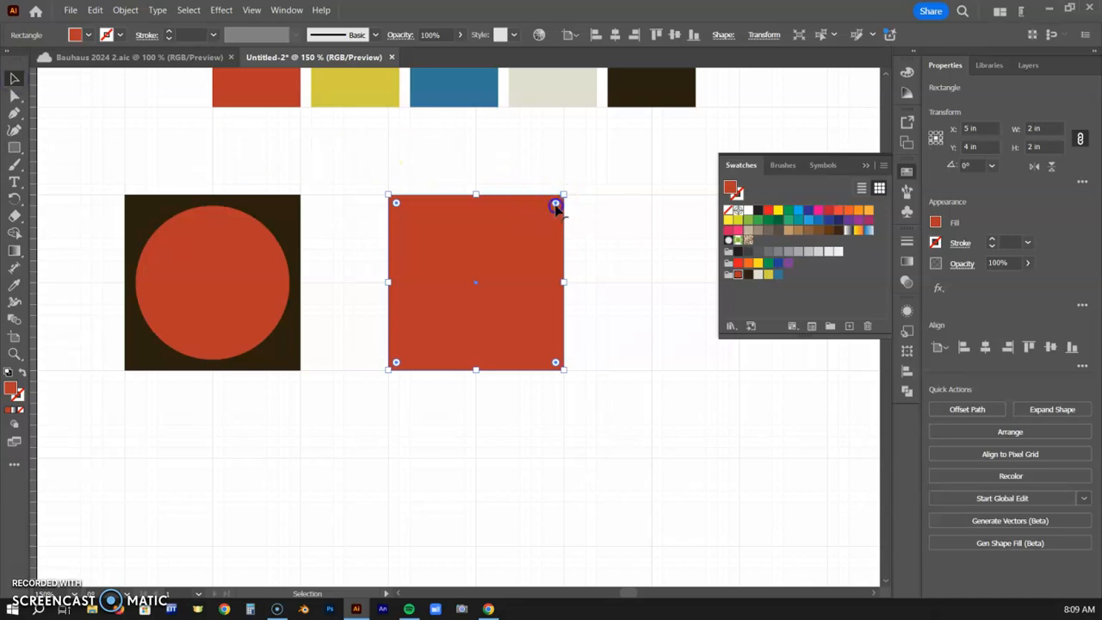
pyautogui.moveTo(555, 205); pyautogui.dragTo(571, 179)
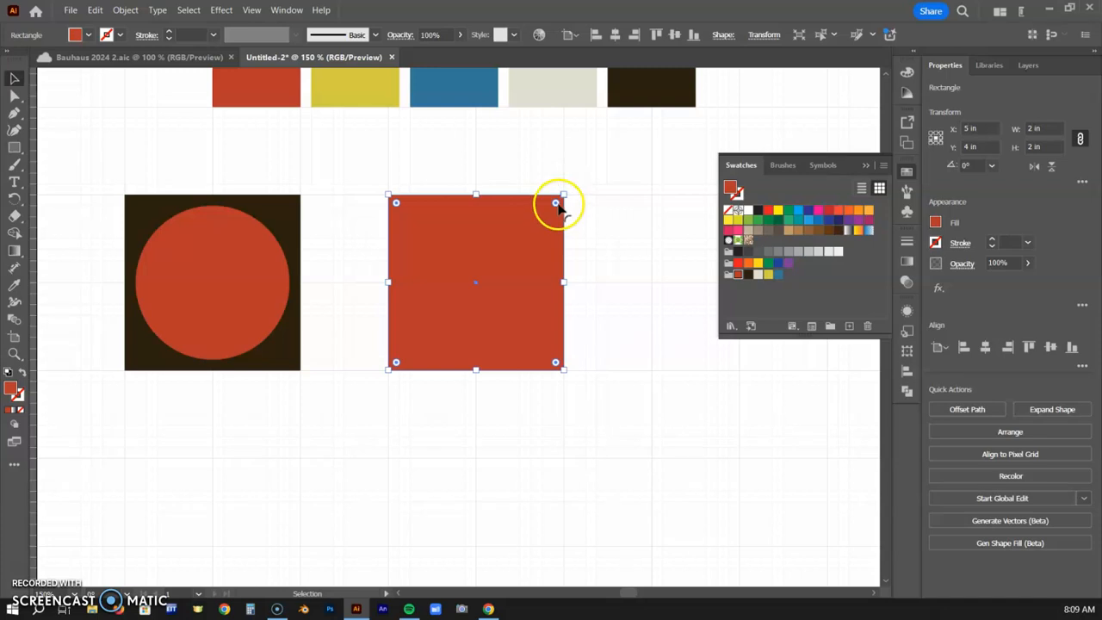
pyautogui.click(556, 204)
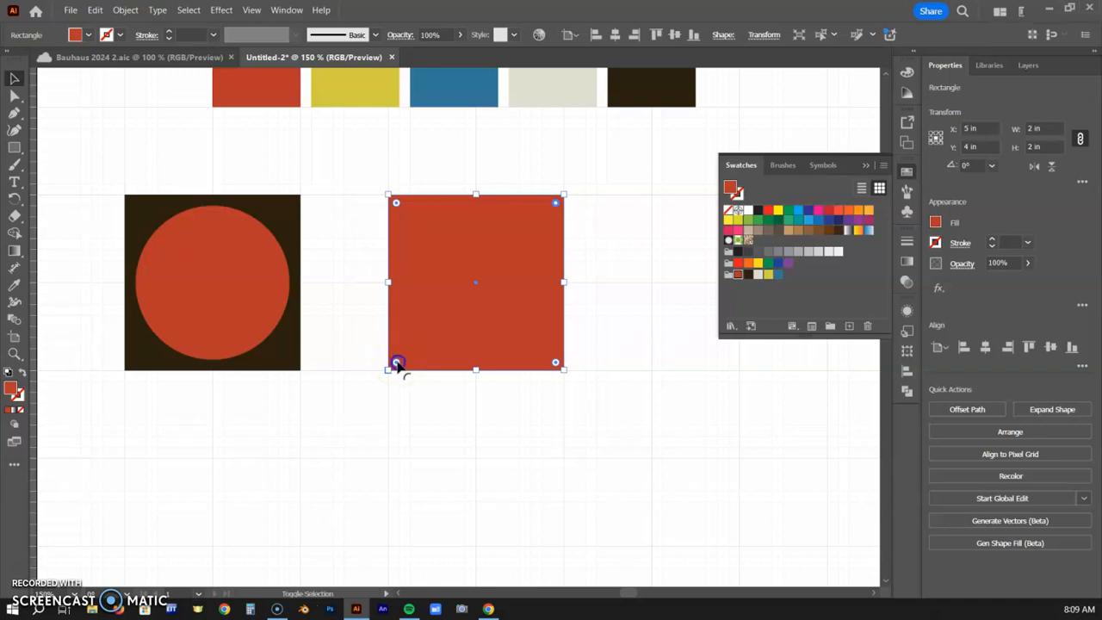
pyautogui.moveTo(397, 362); pyautogui.dragTo(489, 255)
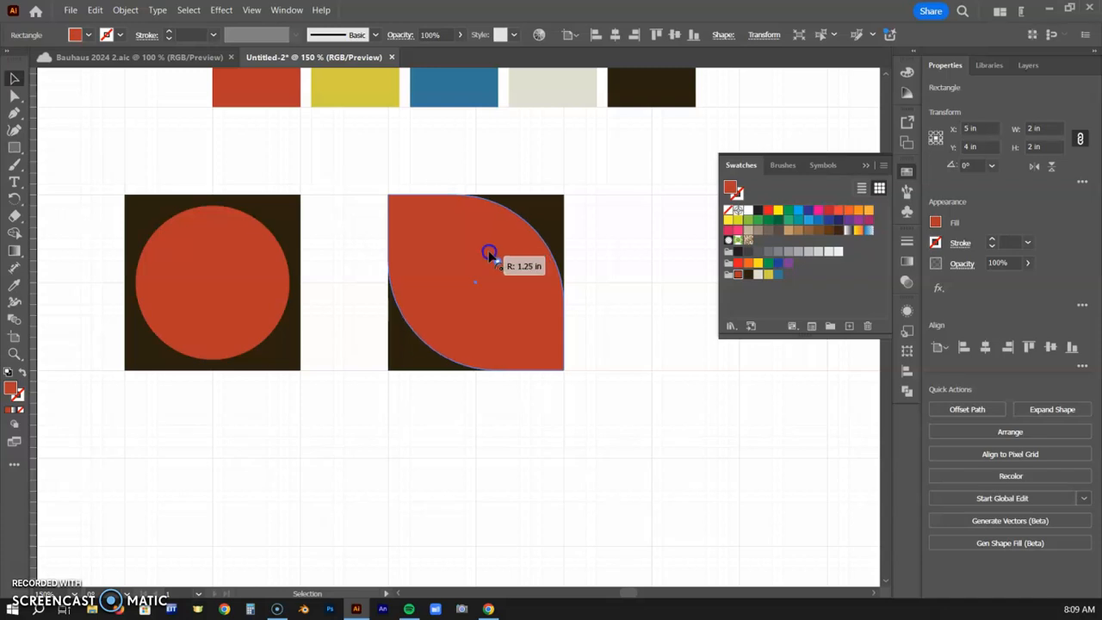
pyautogui.moveTo(489, 255); pyautogui.dragTo(490, 255)
pyautogui.click(674, 278)
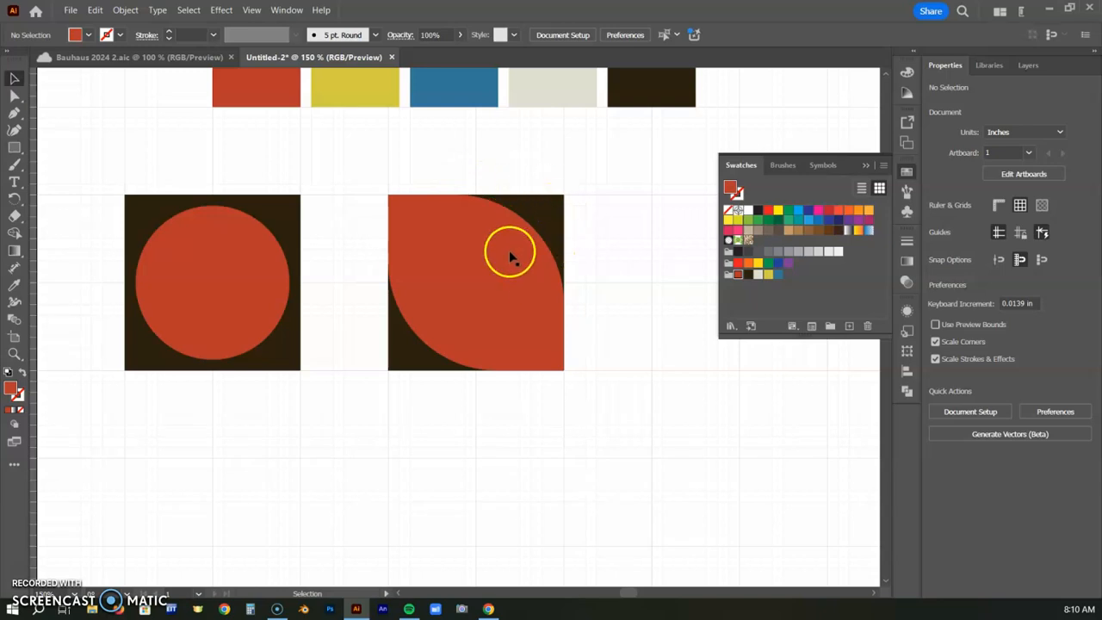
# Step: Create a copy of the red leaf shape scaled proportionally about its centre to 1.5 × 1.5 in
pyautogui.click(489, 279)
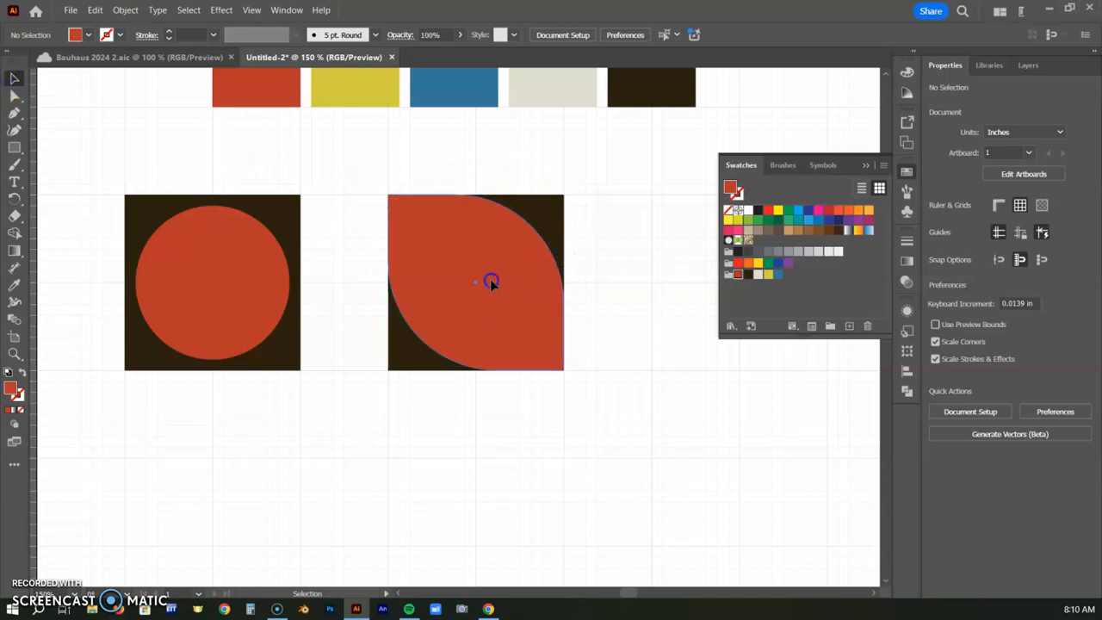
pyautogui.click(505, 286)
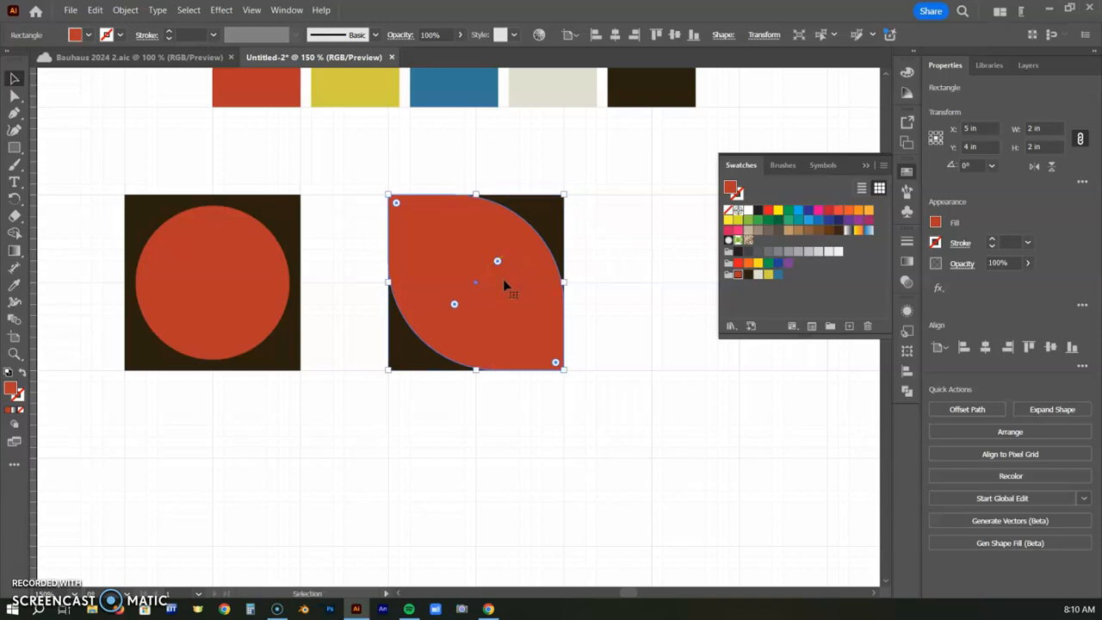
pyautogui.press('a')
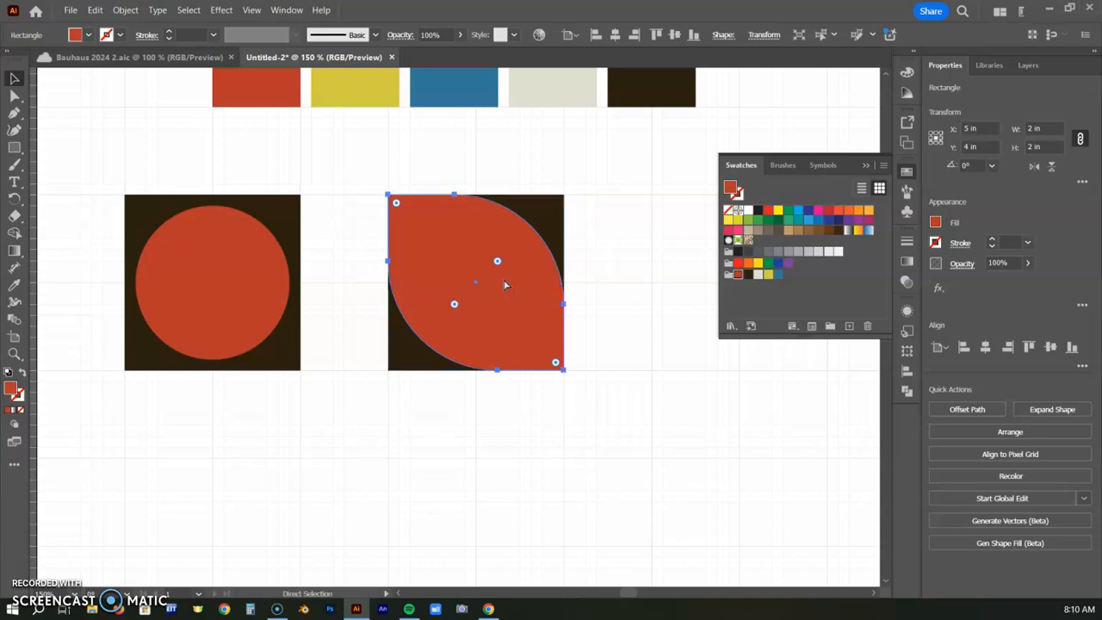
pyautogui.press('v')
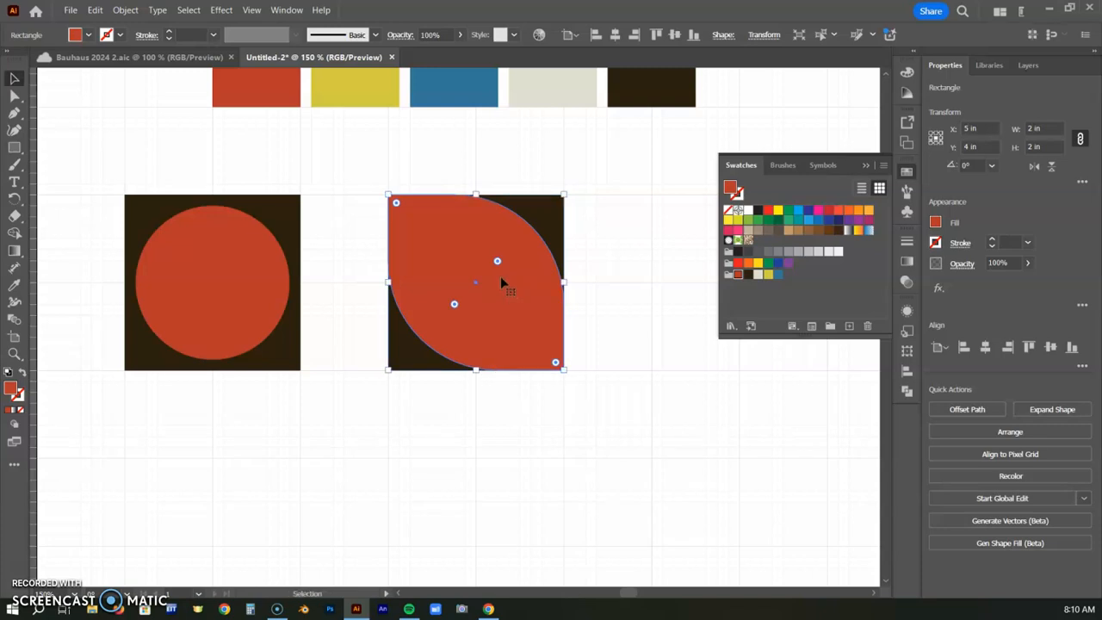
pyautogui.moveTo(565, 193); pyautogui.dragTo(564, 193)
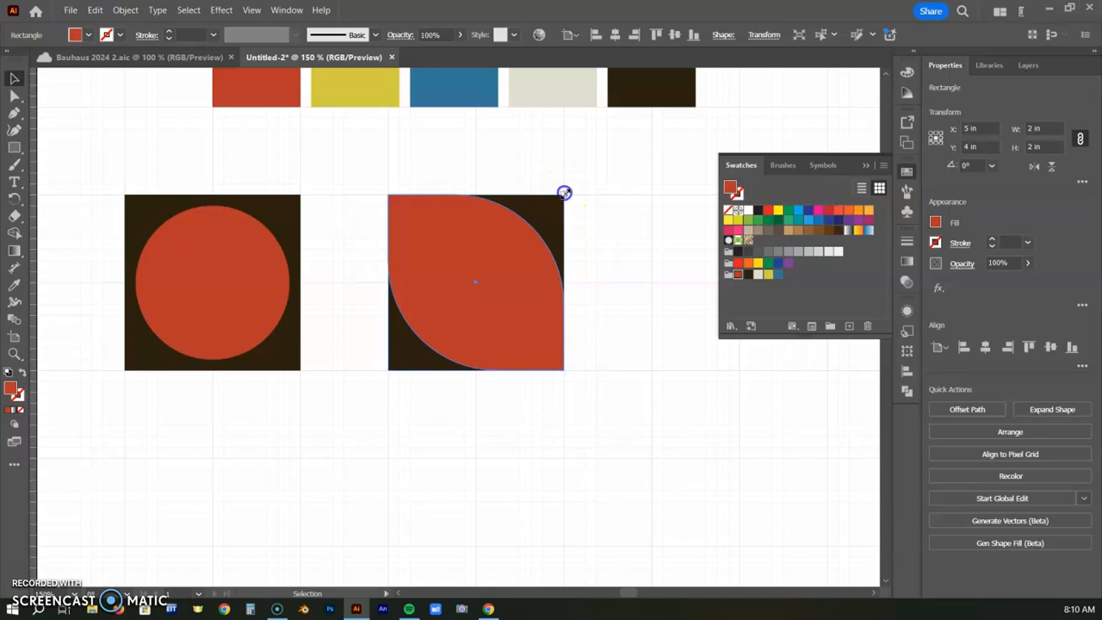
pyautogui.moveTo(564, 193); pyautogui.dragTo(547, 216)
pyautogui.click(483, 279)
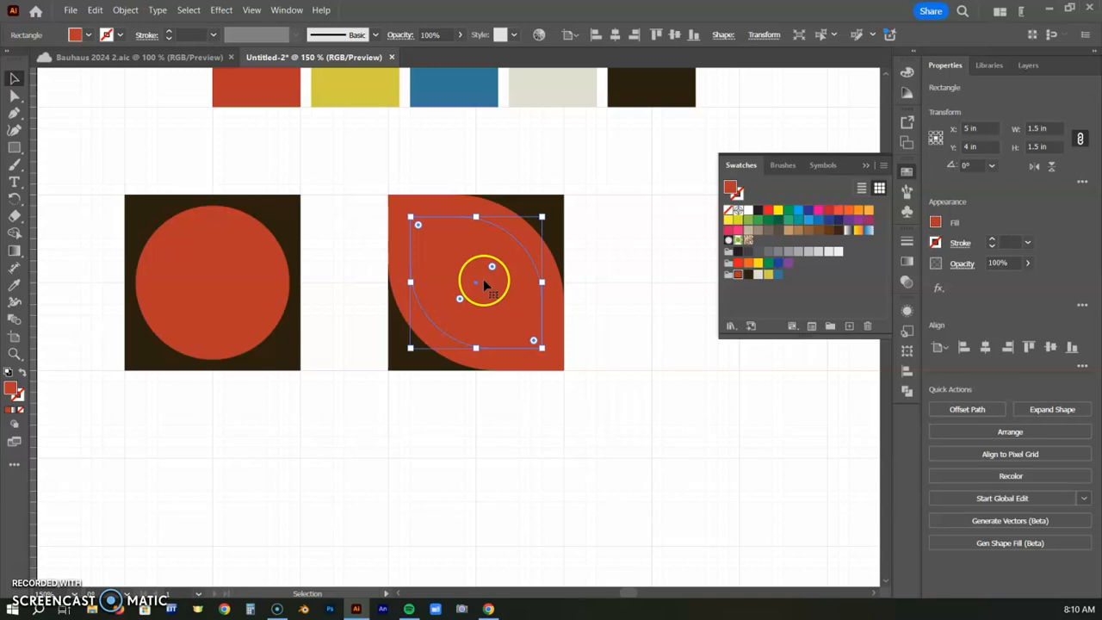
# Step: Fill the smaller inner leaf shape with the yellow sampled from the palette squares
pyautogui.press('i')
pyautogui.click(465, 89)
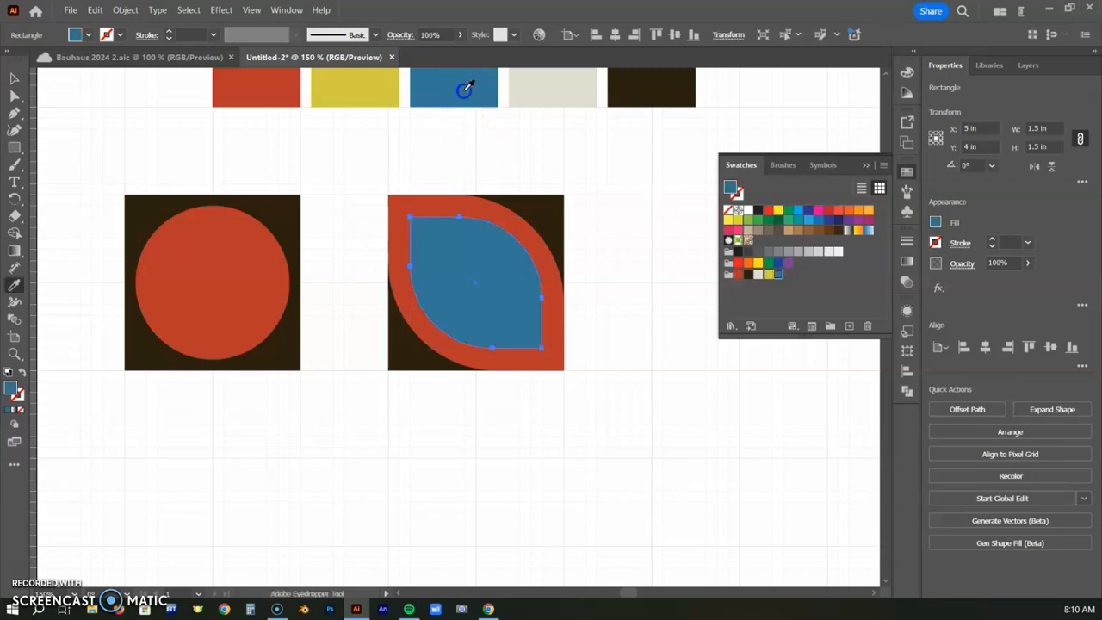
pyautogui.click(335, 87)
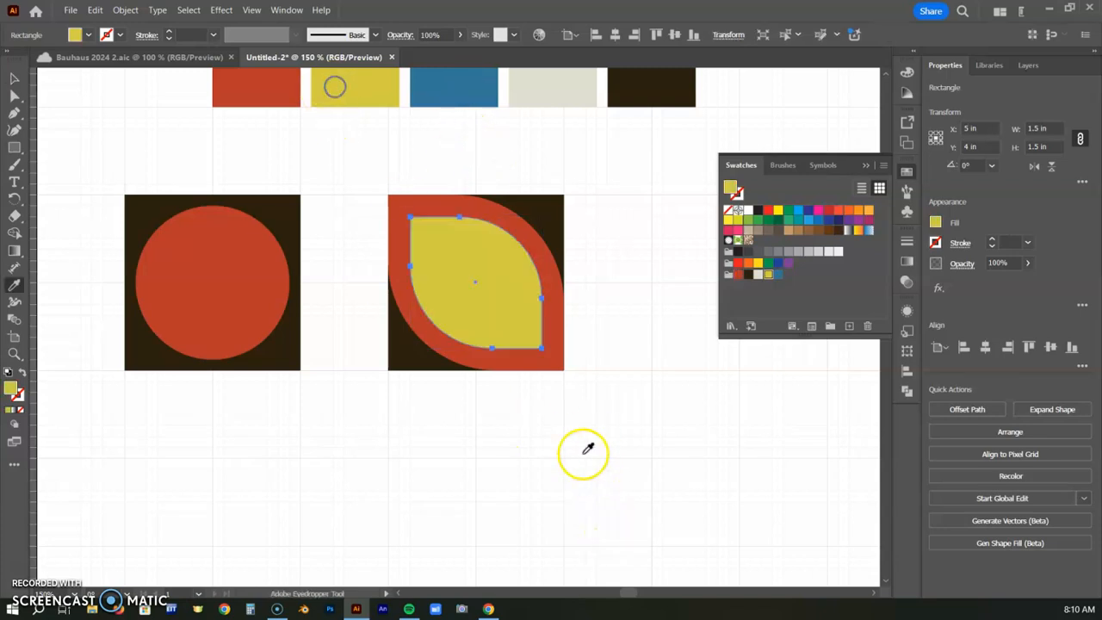
pyautogui.click(15, 80)
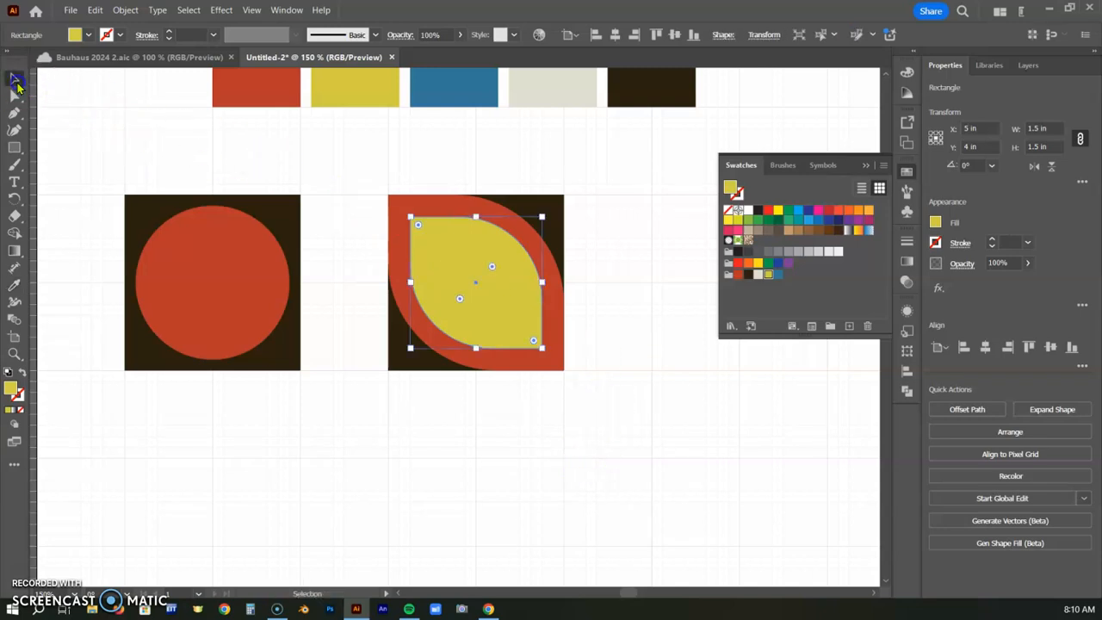
pyautogui.click(618, 180)
# Step: Fill the dark brown background square behind the leaf shapes with the blue sampled from the palette squares
pyautogui.click(545, 207)
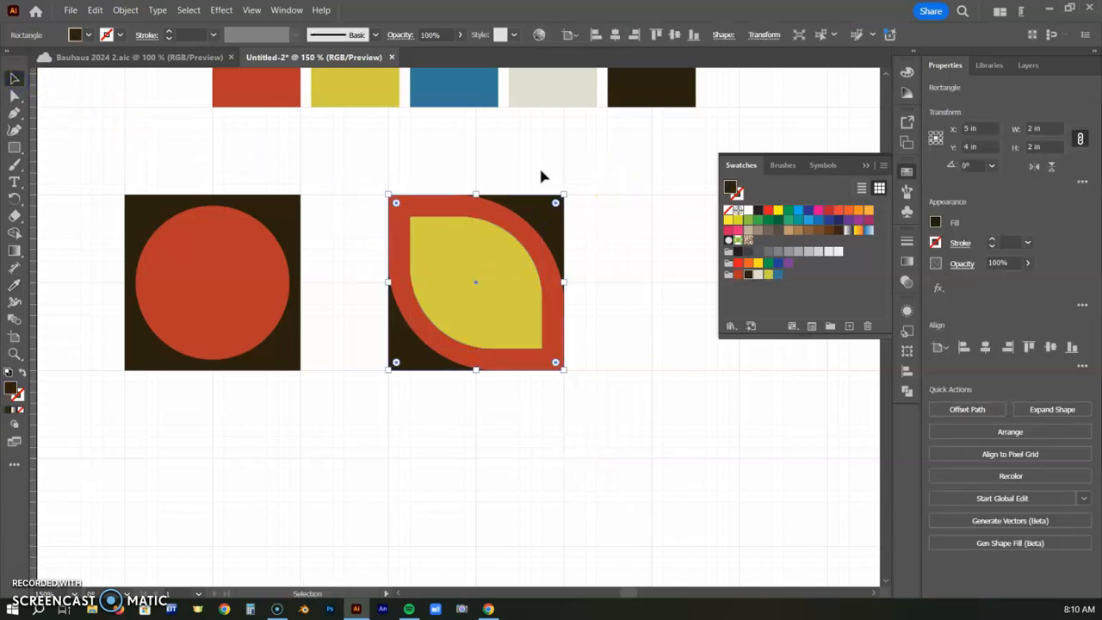
pyautogui.press('i')
pyautogui.click(482, 95)
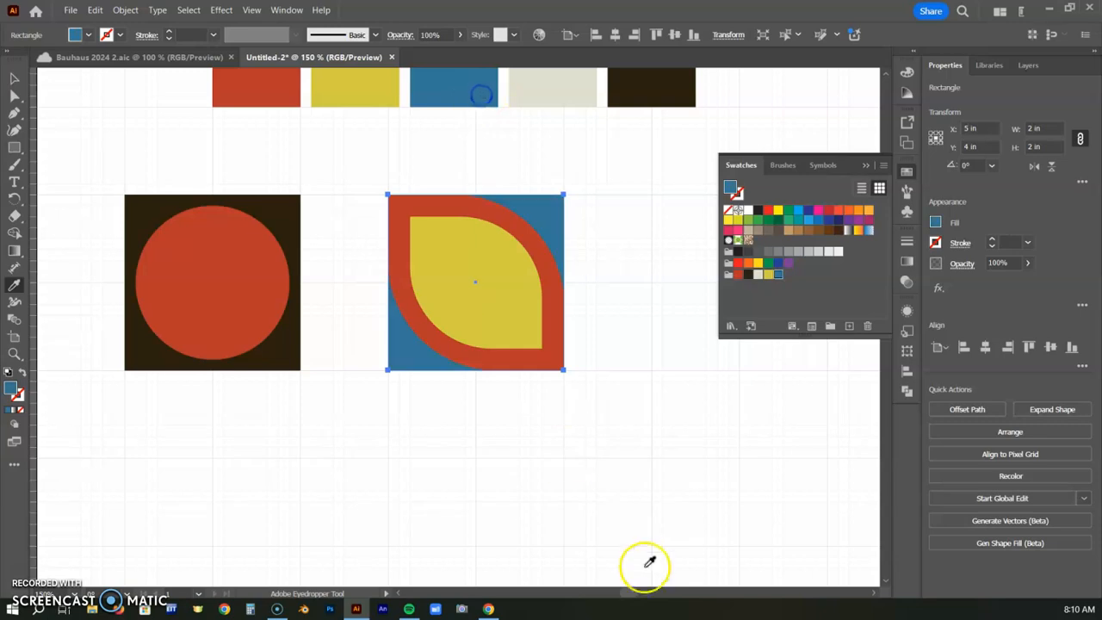
pyautogui.click(15, 79)
pyautogui.click(587, 471)
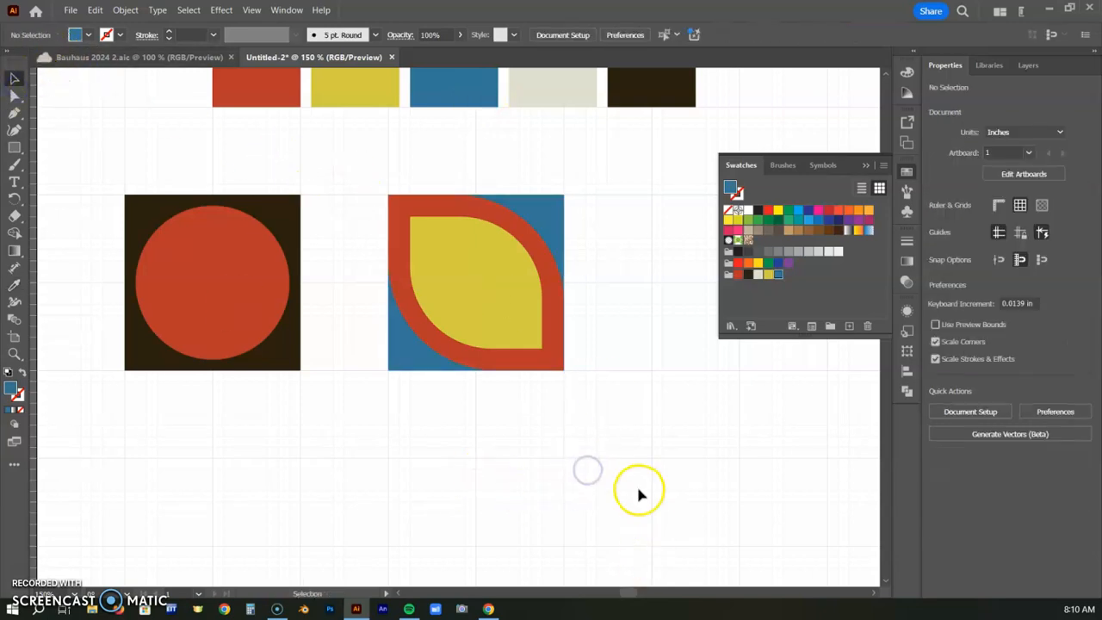
pyautogui.hotkey('ctrl', '-')
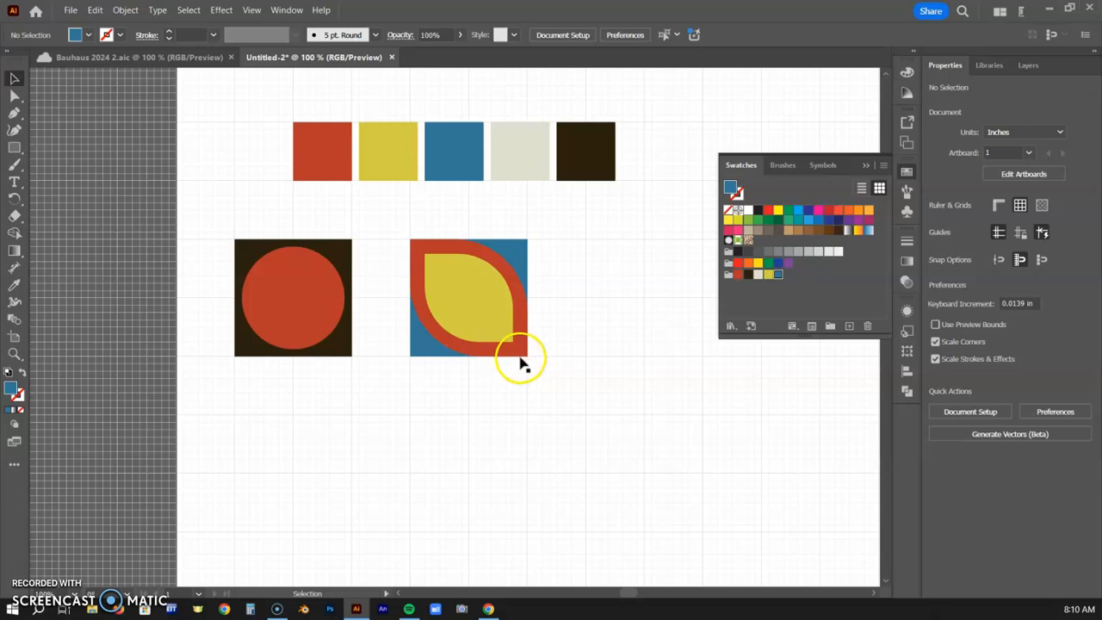
pyautogui.moveTo(17, 147)
pyautogui.mouseDown()
pyautogui.moveTo(50, 182)
pyautogui.moveTo(12, 152)
pyautogui.moveTo(320, 187)
pyautogui.moveTo(91, 111)
pyautogui.moveTo(50, 164)
pyautogui.moveTo(13, 147)
pyautogui.mouseUp()
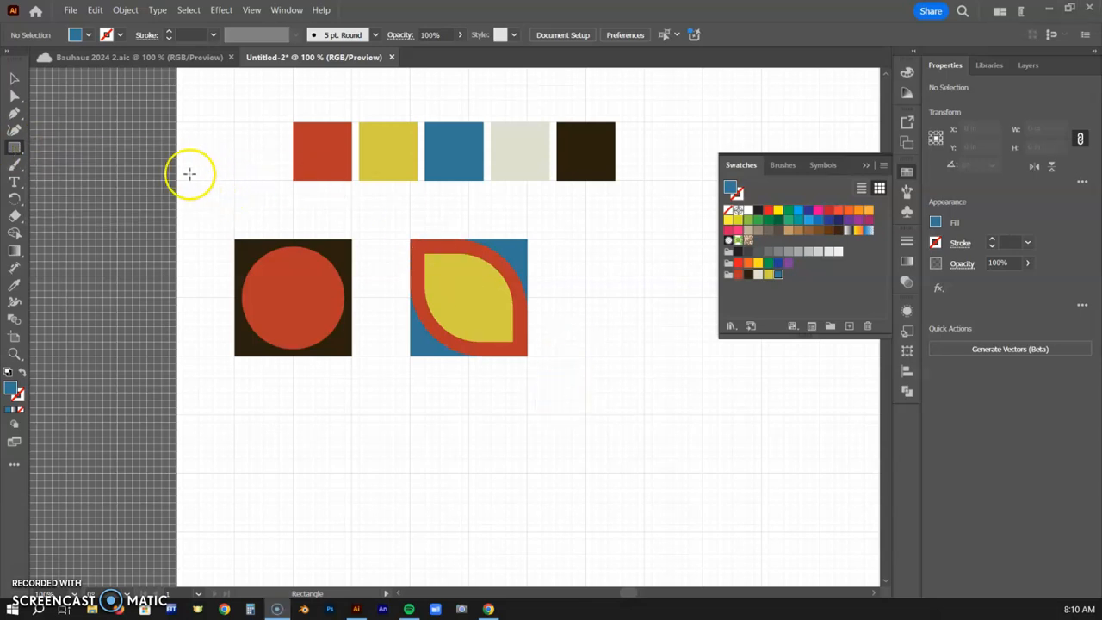
pyautogui.click(13, 77)
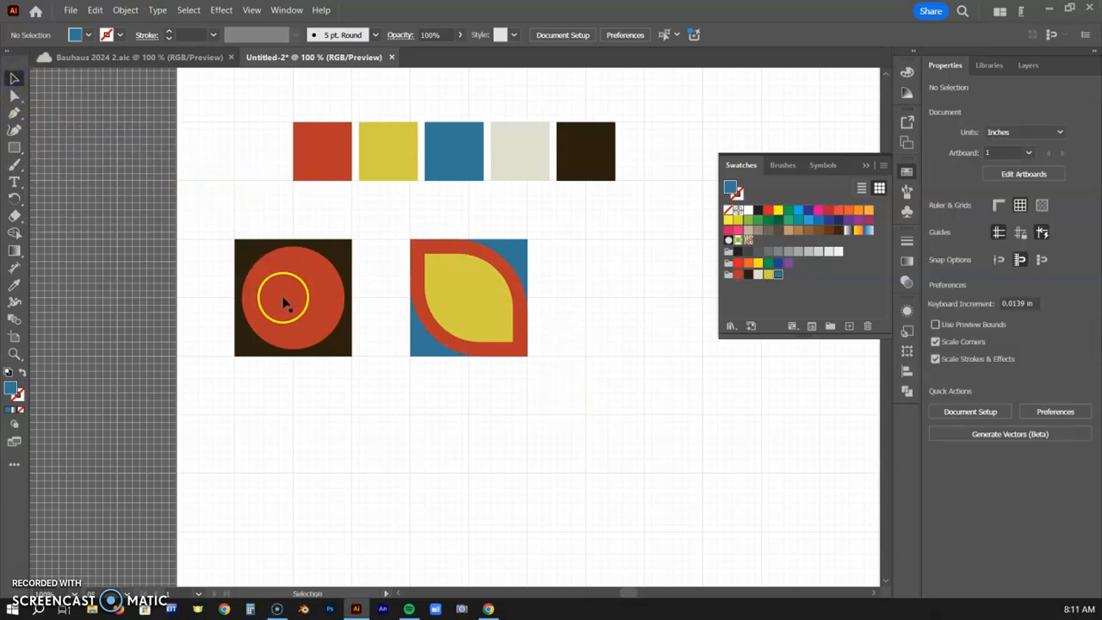